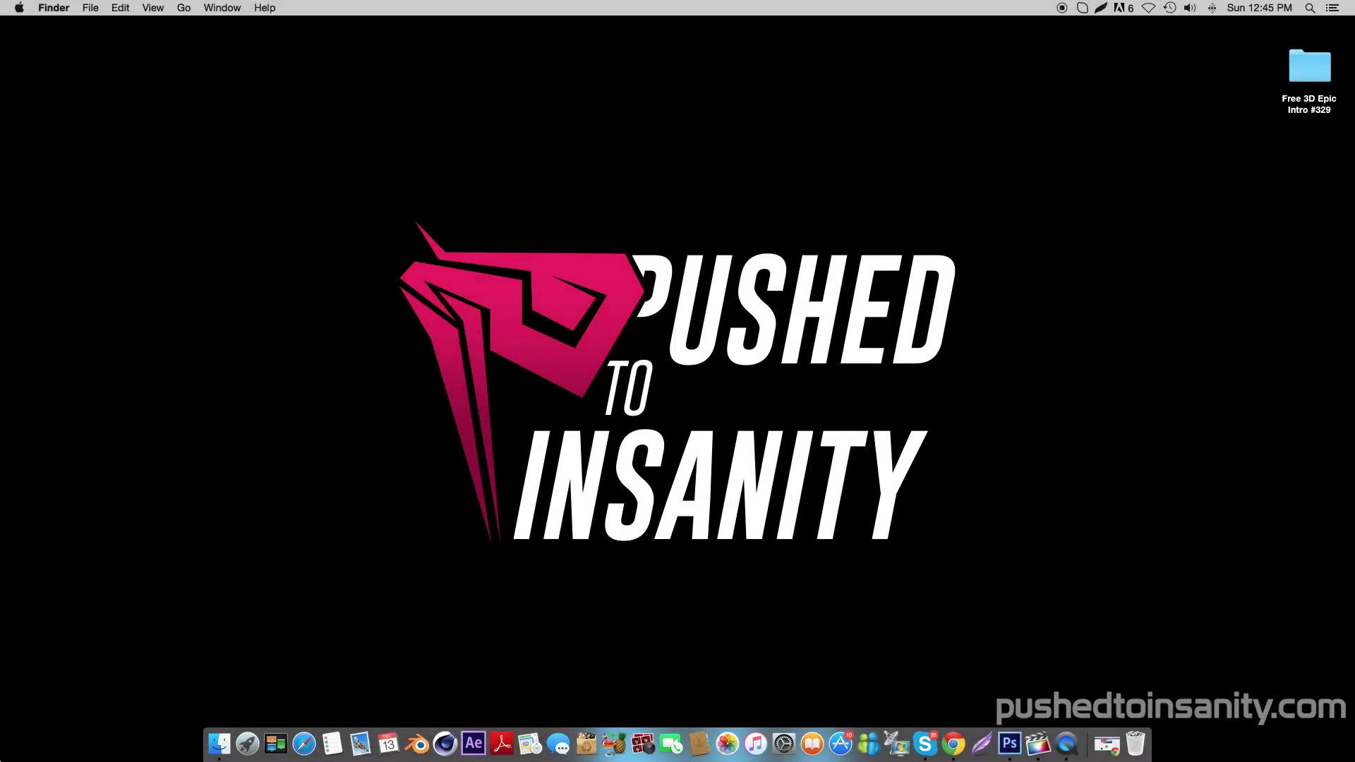
- Move the Free 3D Epic Intro #329 folder to the desktop and preview MikadoBold_DEMO.otf from its C4D folder
{"action": "left_click_drag", "start_coordinate": [1324, 72], "coordinate": [608, 210]}
{"action": "double_click", "coordinate": [608, 210]}
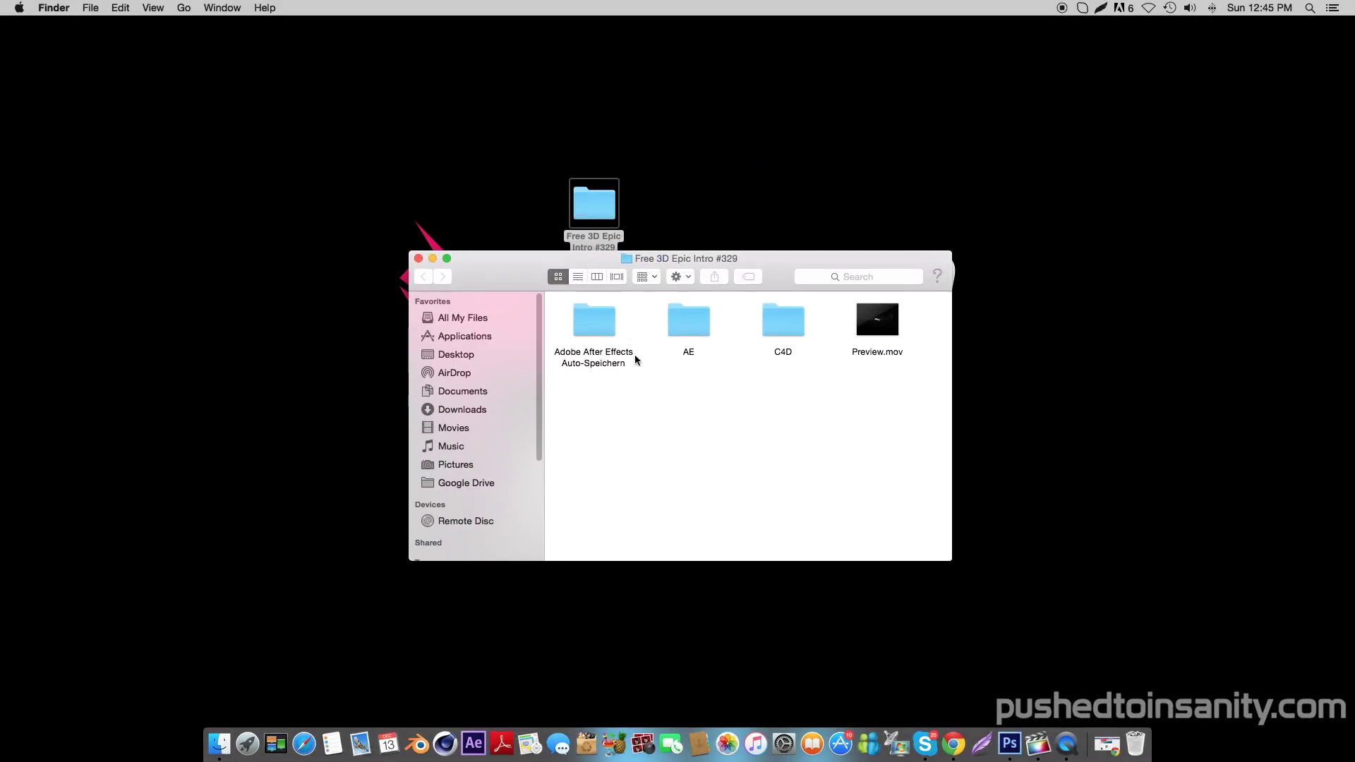
{"action": "double_click", "coordinate": [795, 315]}
{"action": "double_click", "coordinate": [694, 325]}
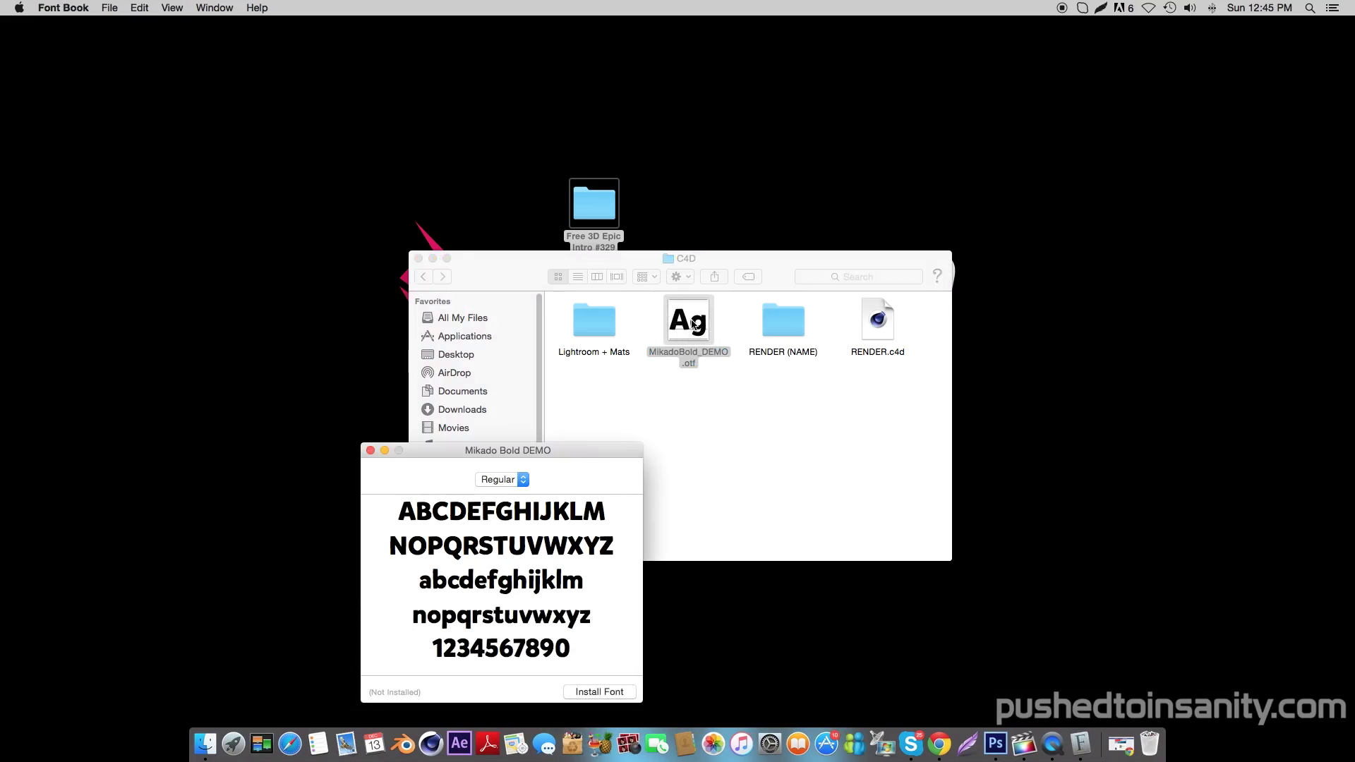
- Install the Mikado Bold DEMO font and close Font Book to return to the C4D folder
{"action": "left_click", "coordinate": [609, 692]}
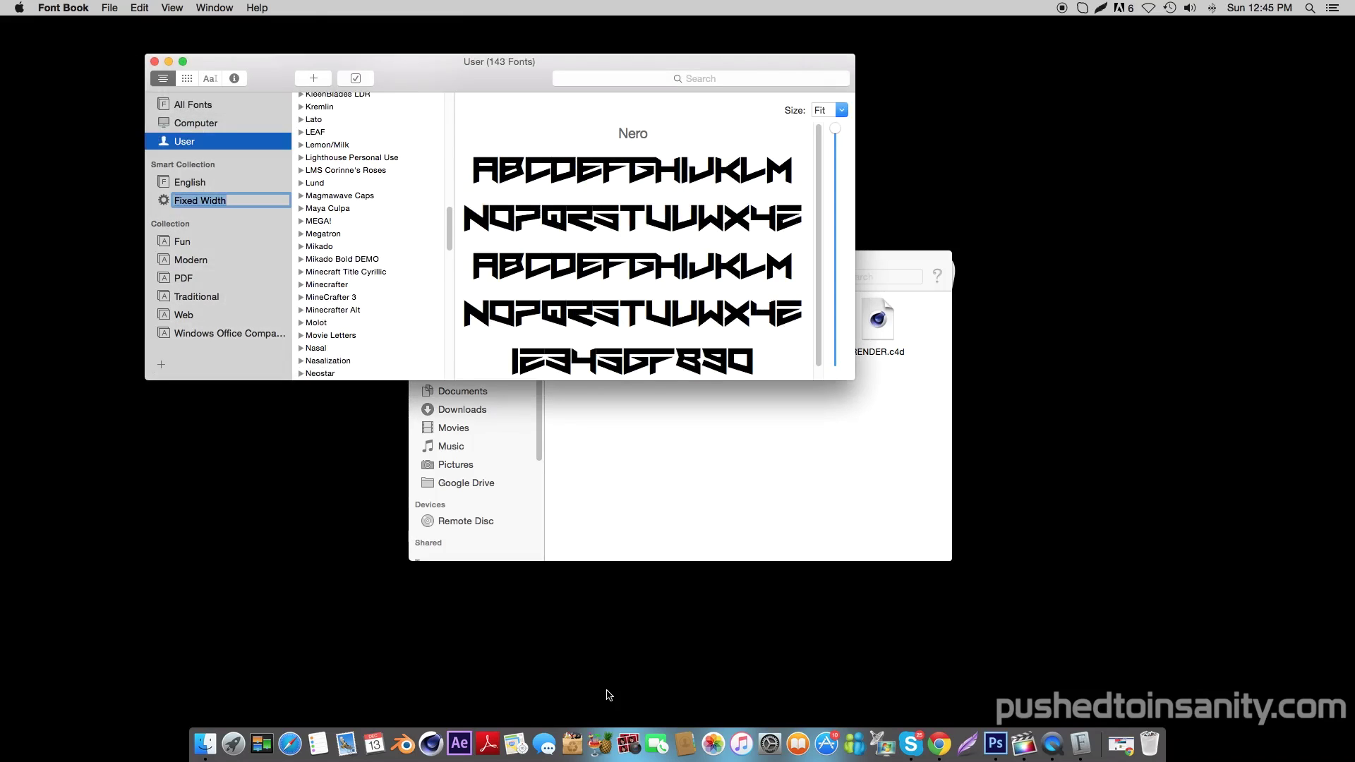
{"action": "left_click", "coordinate": [154, 63]}
{"action": "left_click", "coordinate": [717, 403]}
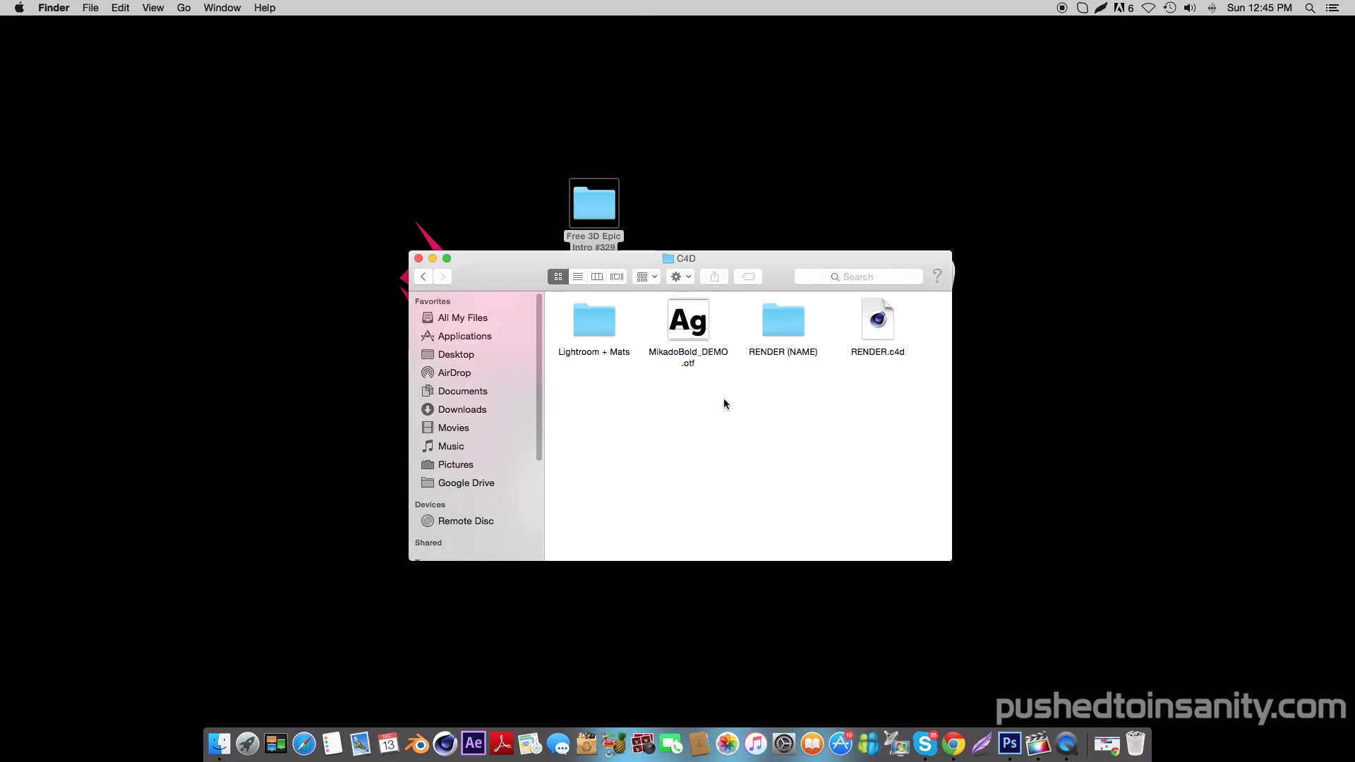
- Open RENDER.c4d in Cinema 4D and minimize the C4D folder window
{"action": "left_click", "coordinate": [878, 329]}
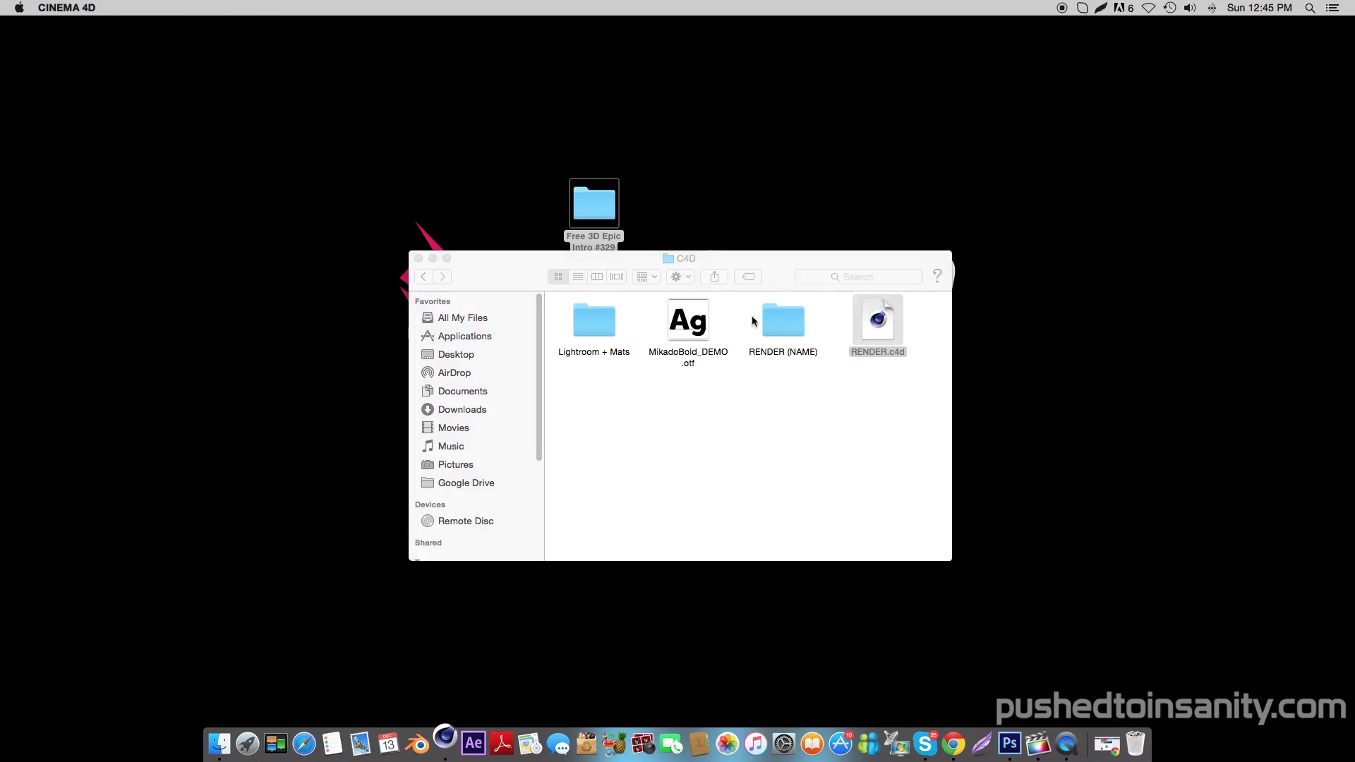
{"action": "left_click", "coordinate": [432, 258]}
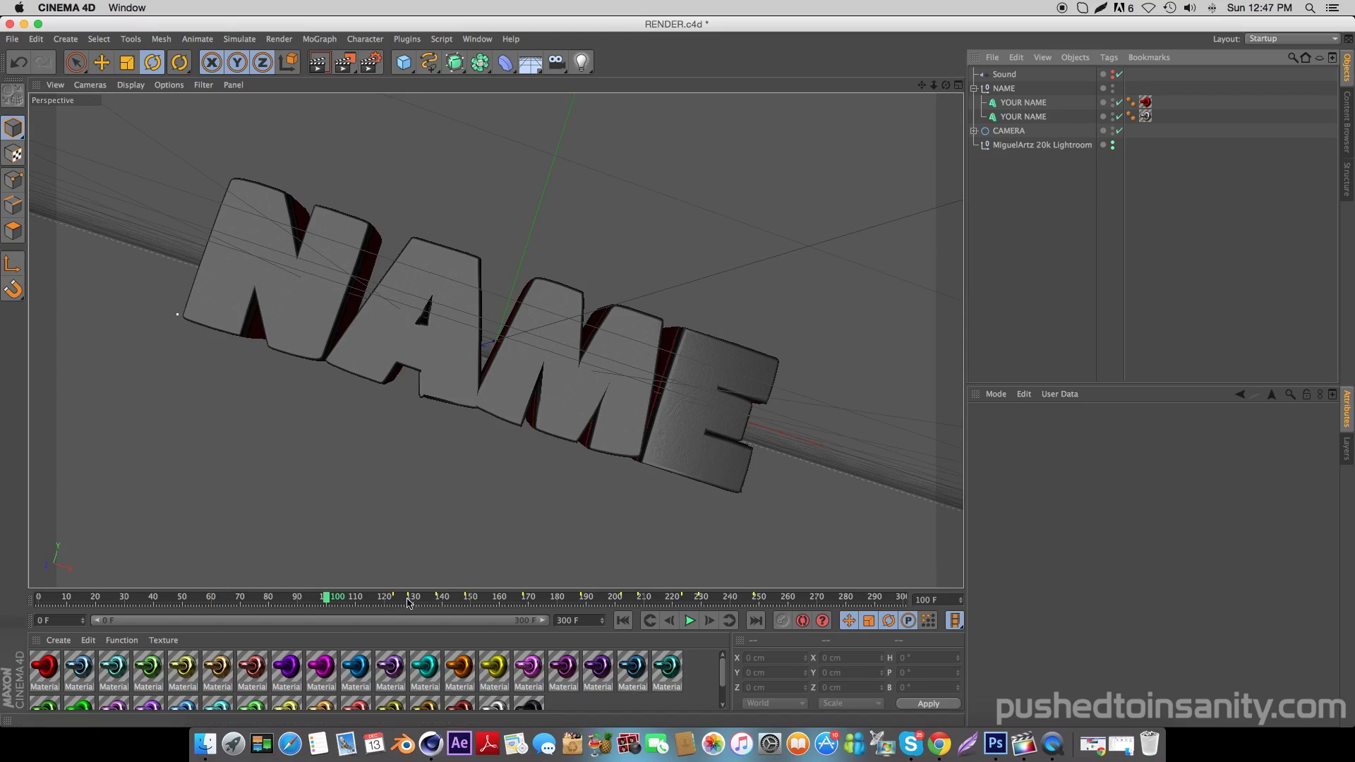
- Scrub the camera animation, render the chrome NAME text in the viewport, and restore the C4D folder
{"action": "left_click_drag", "start_coordinate": [328, 598], "coordinate": [572, 617]}
{"action": "left_click", "coordinate": [318, 62]}
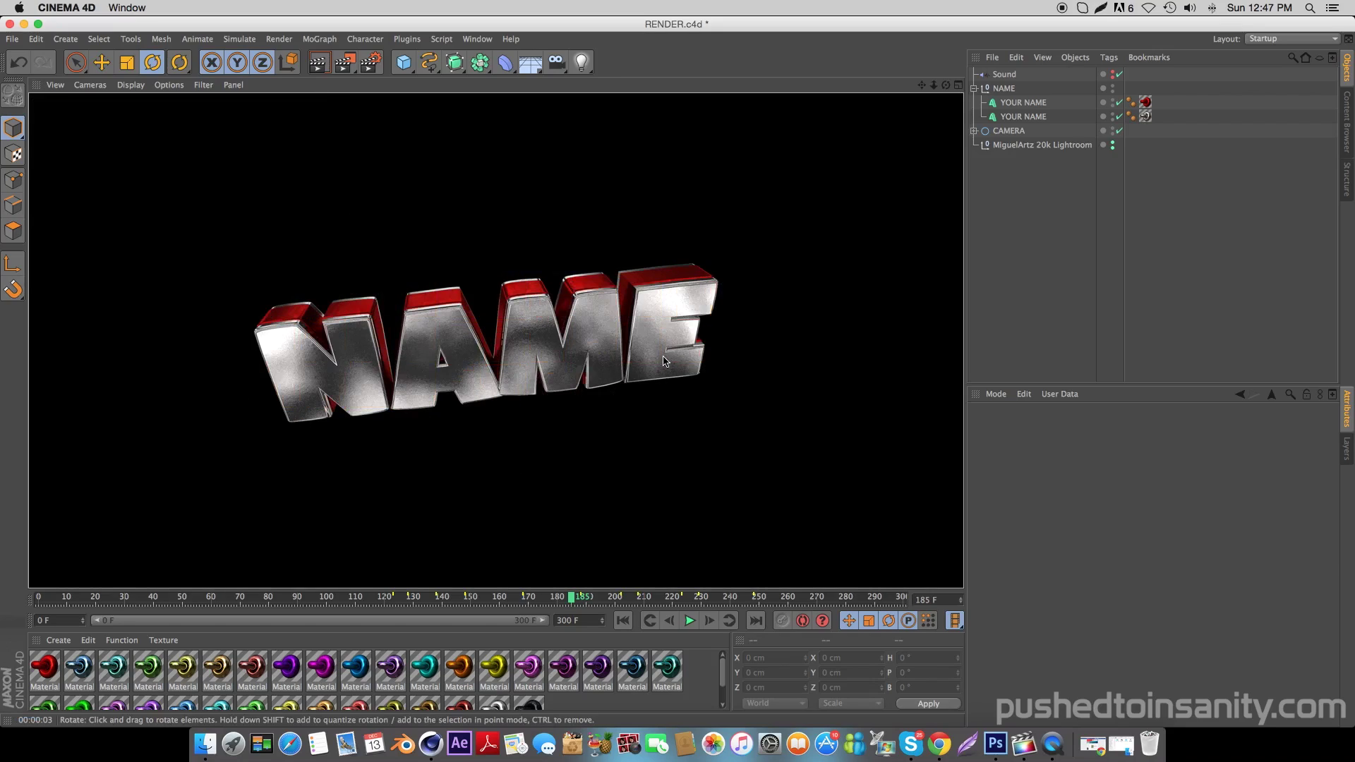
{"action": "left_click", "coordinate": [1122, 744]}
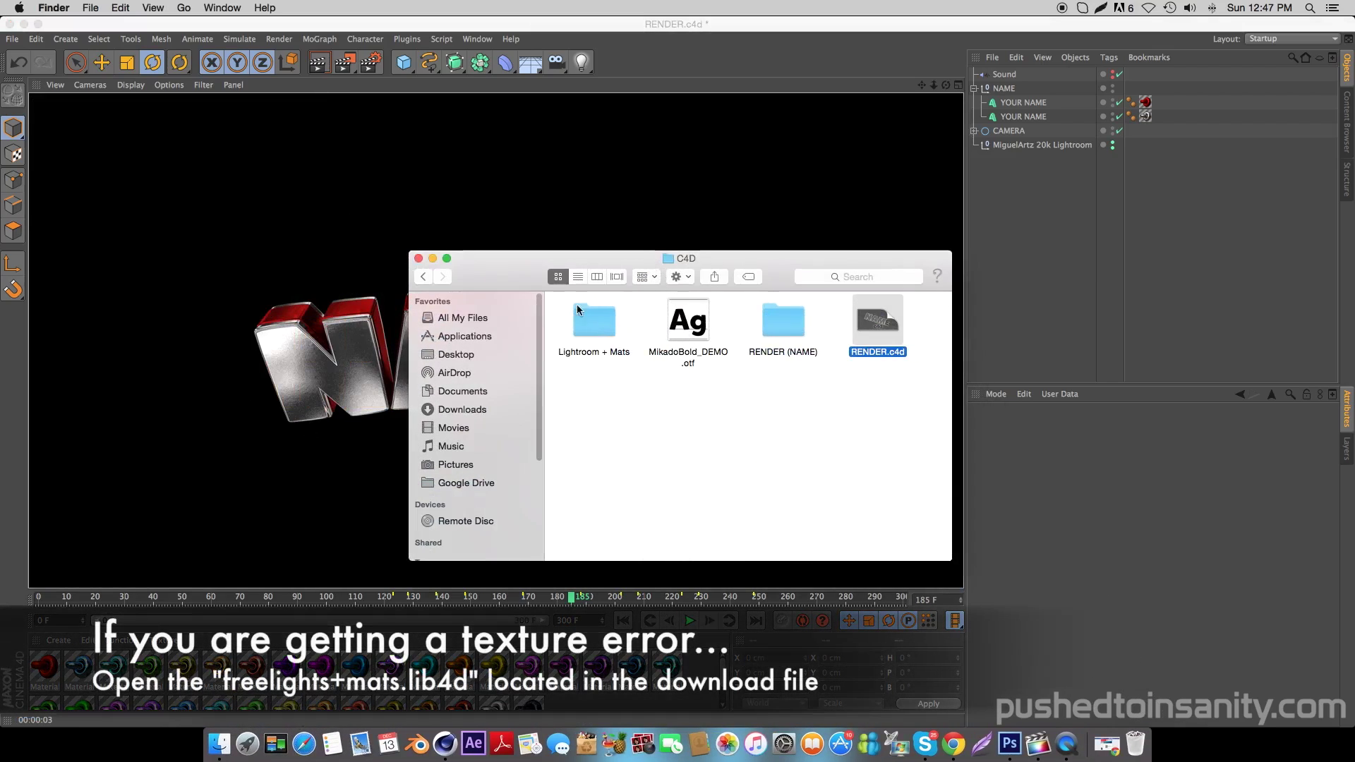
- Look inside the Lightroom + Mats folder, go back to C4D, and minimize the window
{"action": "double_click", "coordinate": [607, 327]}
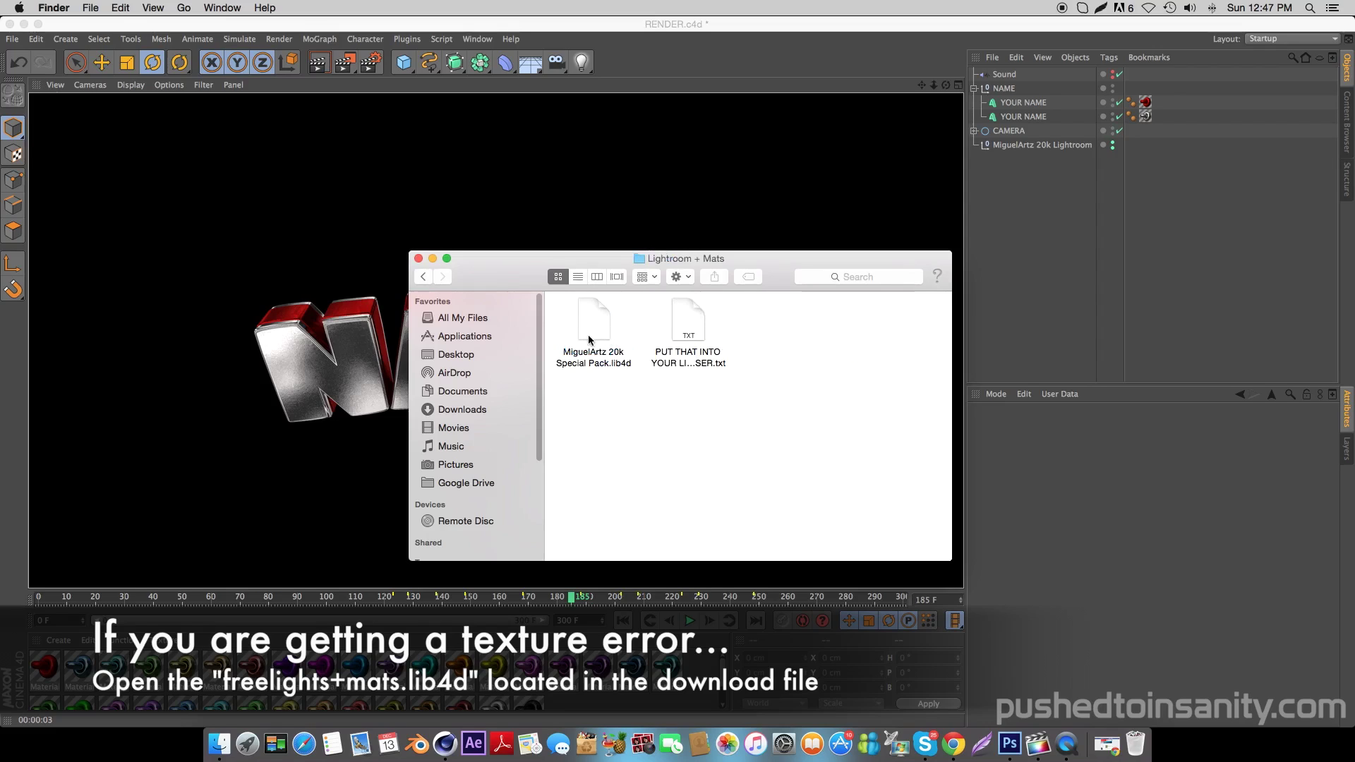
{"action": "key", "text": "super+bracketleft"}
{"action": "left_click", "coordinate": [433, 259]}
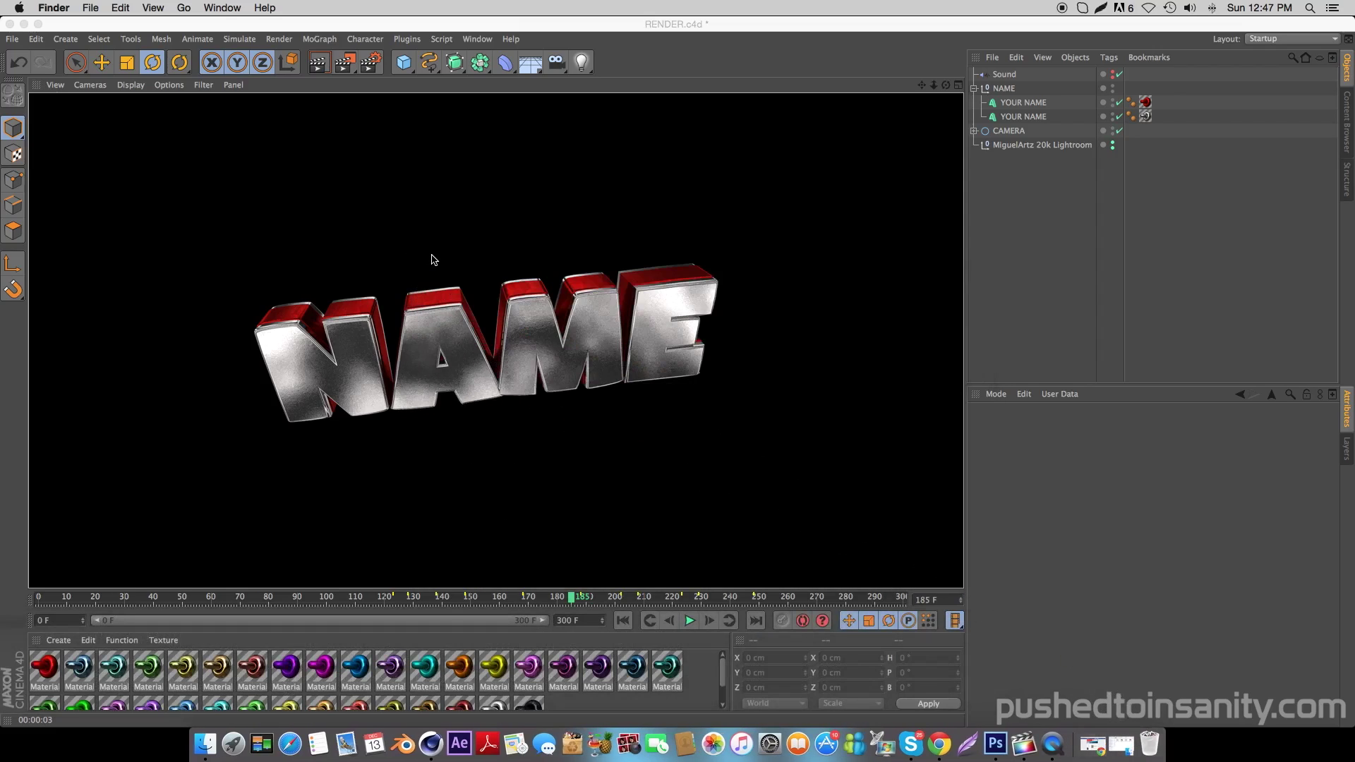
- Change the text of both YOUR NAME MoText objects from NAME to INSANITY and render a viewport preview
{"action": "left_click", "coordinate": [482, 601]}
{"action": "left_click_drag", "start_coordinate": [482, 601], "coordinate": [573, 586]}
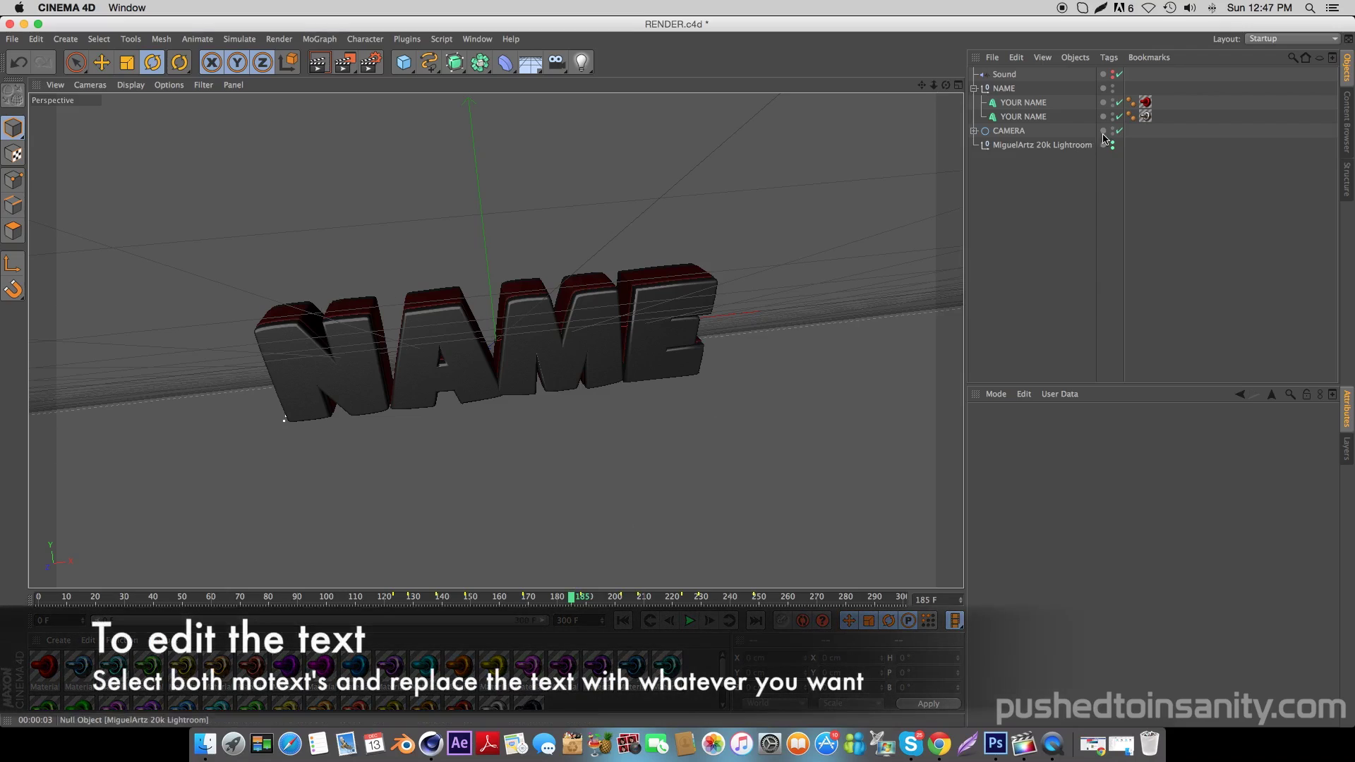
{"action": "left_click", "coordinate": [1050, 118]}
{"action": "left_click", "coordinate": [1024, 103], "text": "shift"}
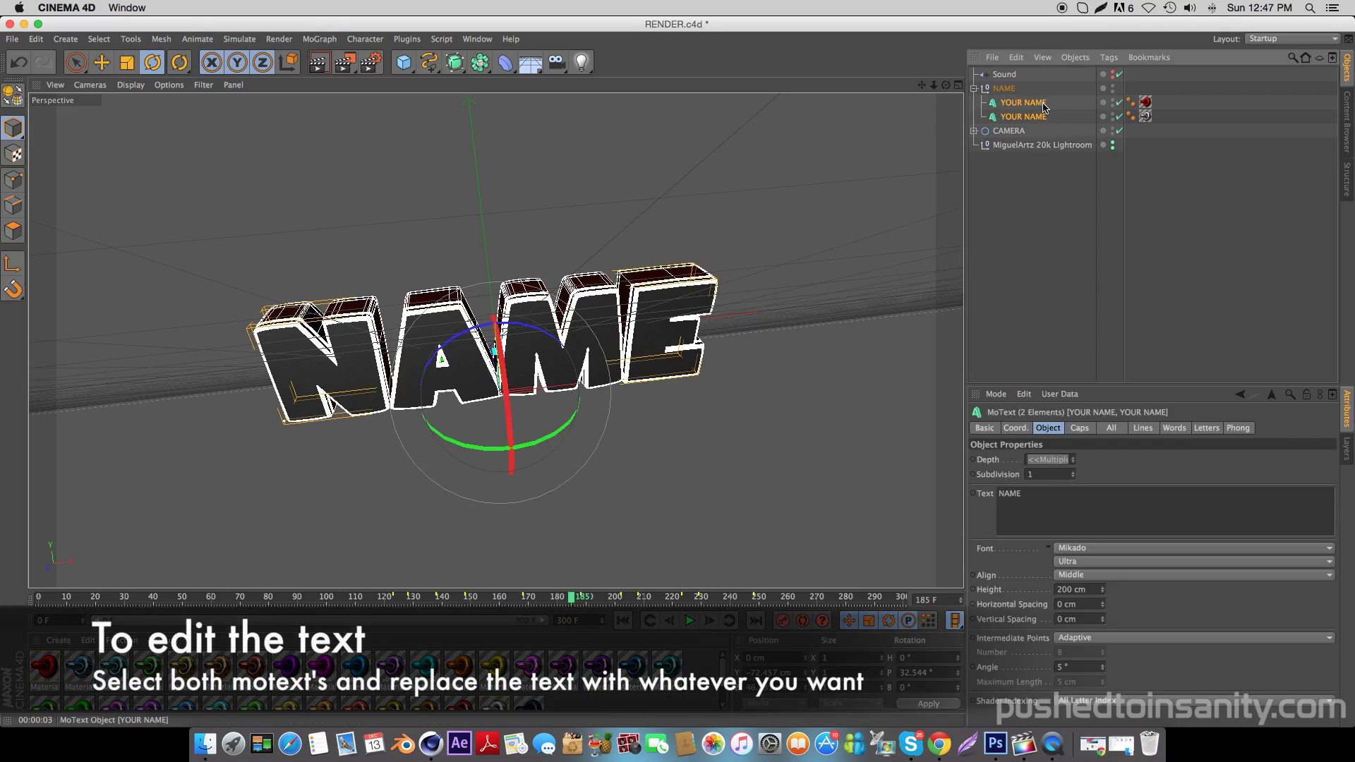
{"action": "left_click", "coordinate": [1065, 519]}
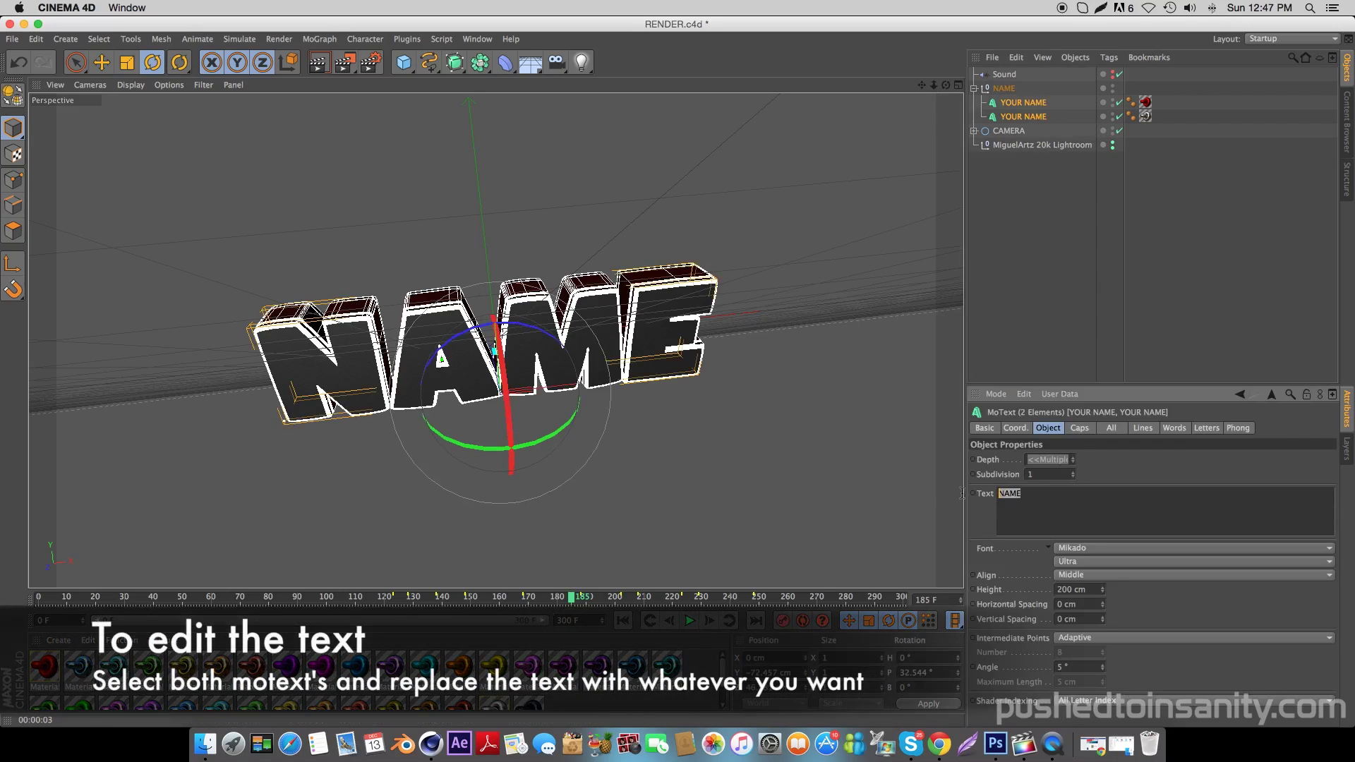
{"action": "type", "text": "INSANITY"}
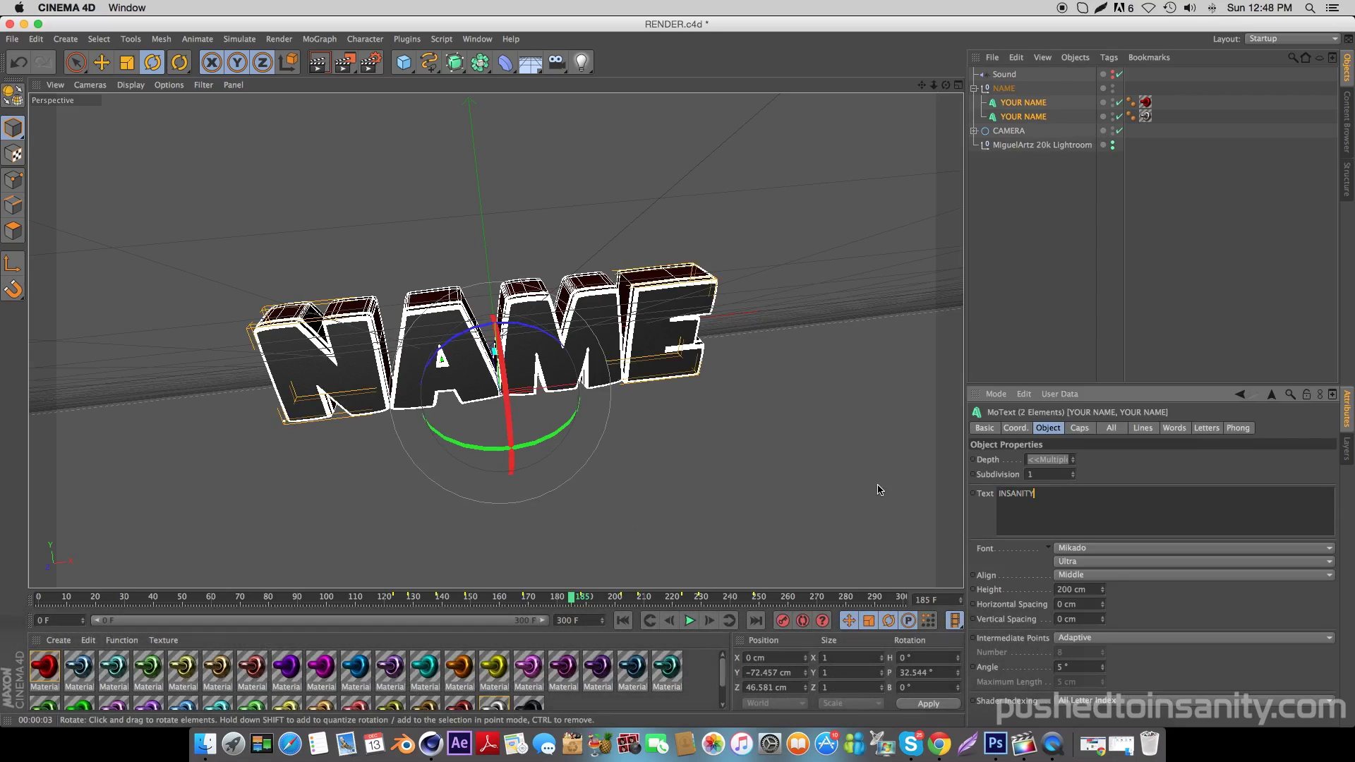
{"action": "left_click", "coordinate": [879, 490]}
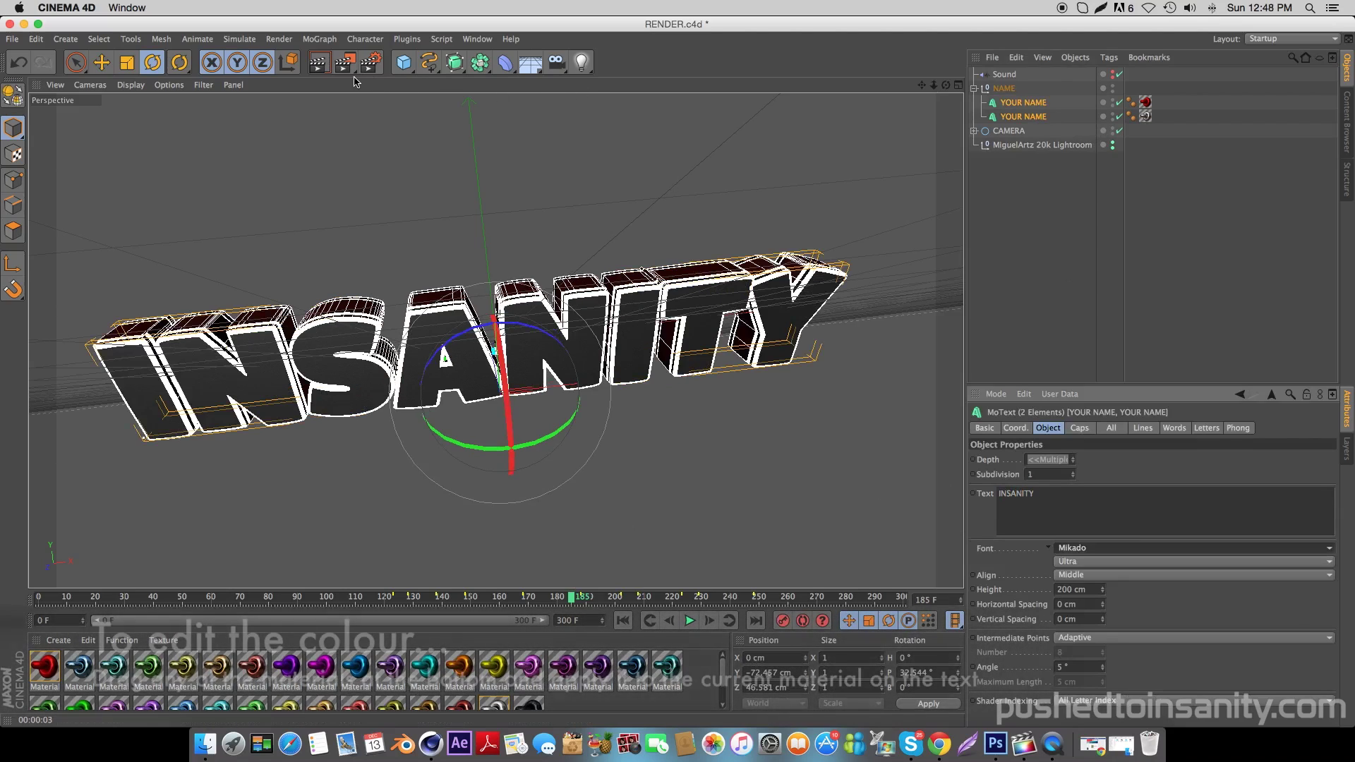
{"action": "key", "text": "super+r"}
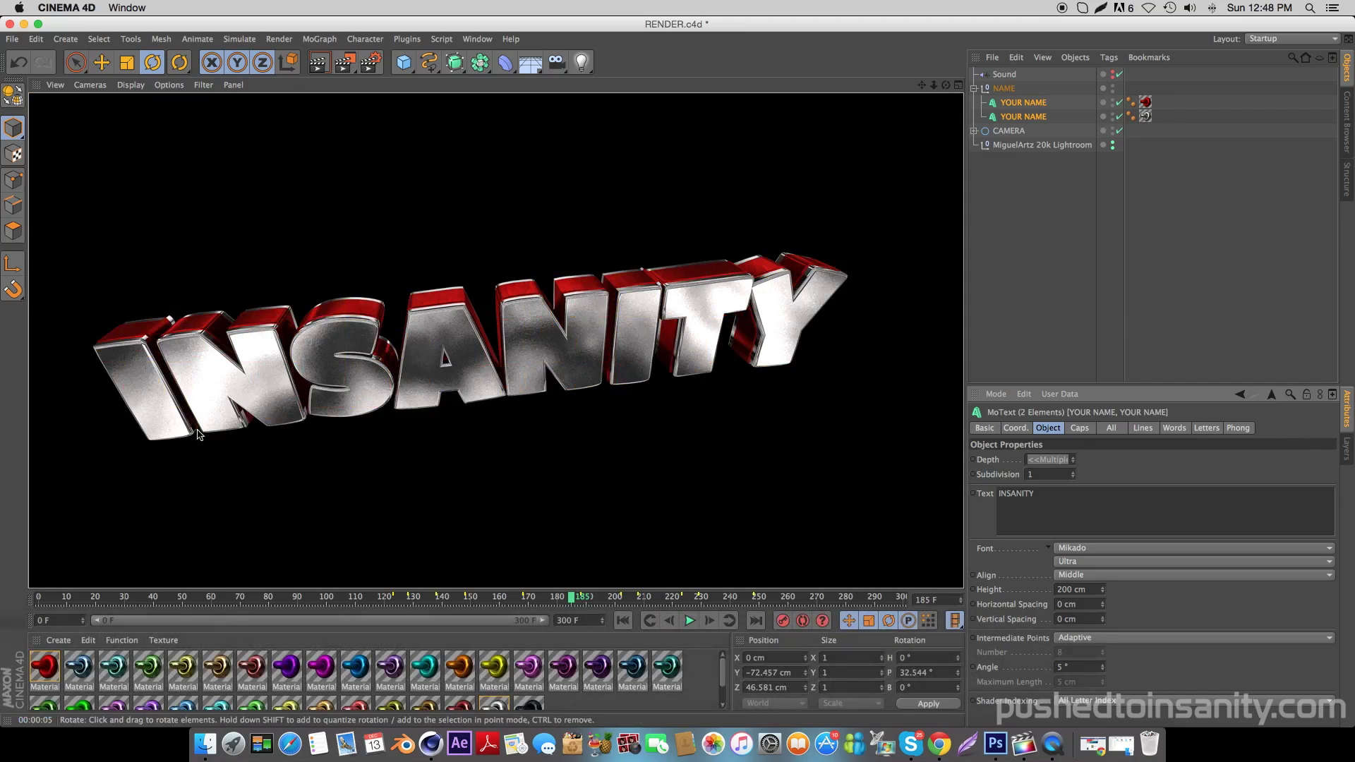
- Apply blue, then green materials to the INSANITY text sides, re-rendering after each, and scrub the animation
{"action": "left_click_drag", "start_coordinate": [73, 678], "coordinate": [384, 531]}
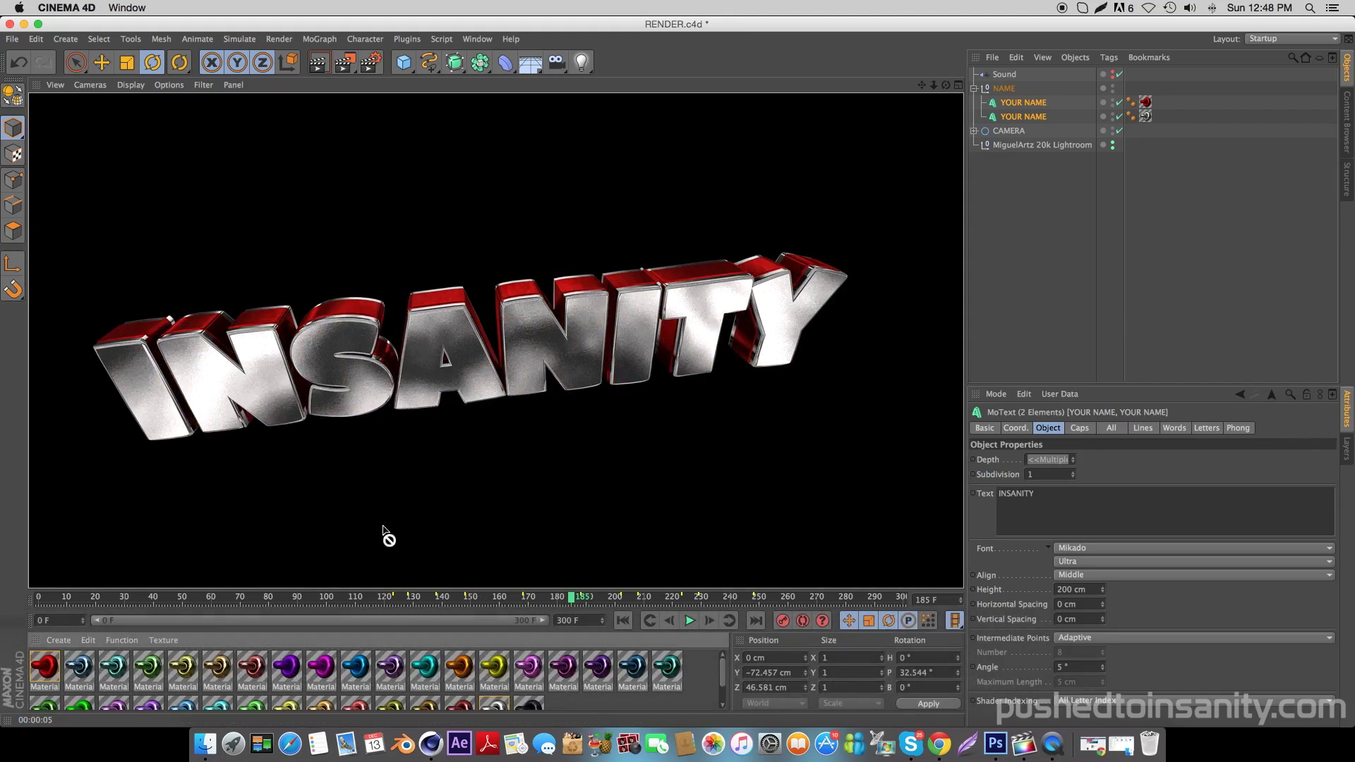
{"action": "key", "text": "ctrl+r"}
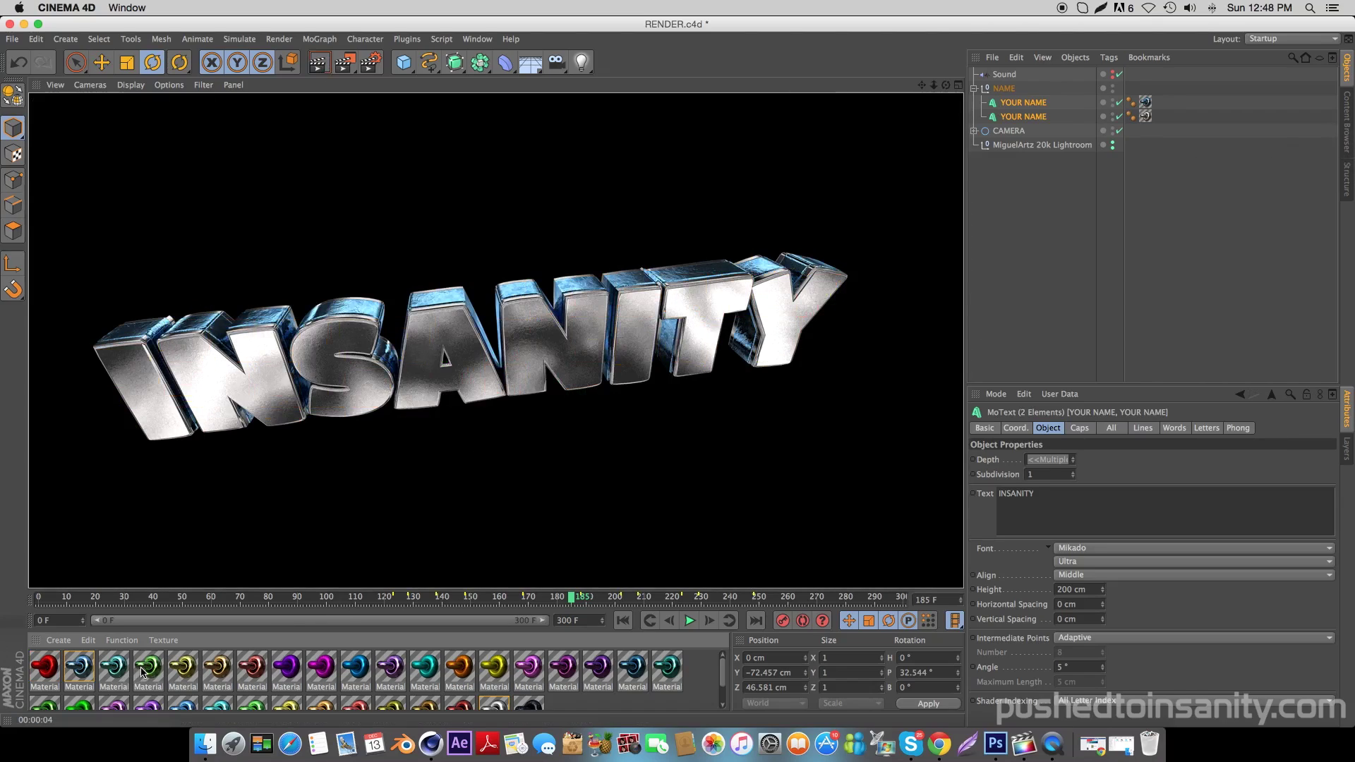
{"action": "left_click_drag", "start_coordinate": [1150, 108], "coordinate": [1149, 107]}
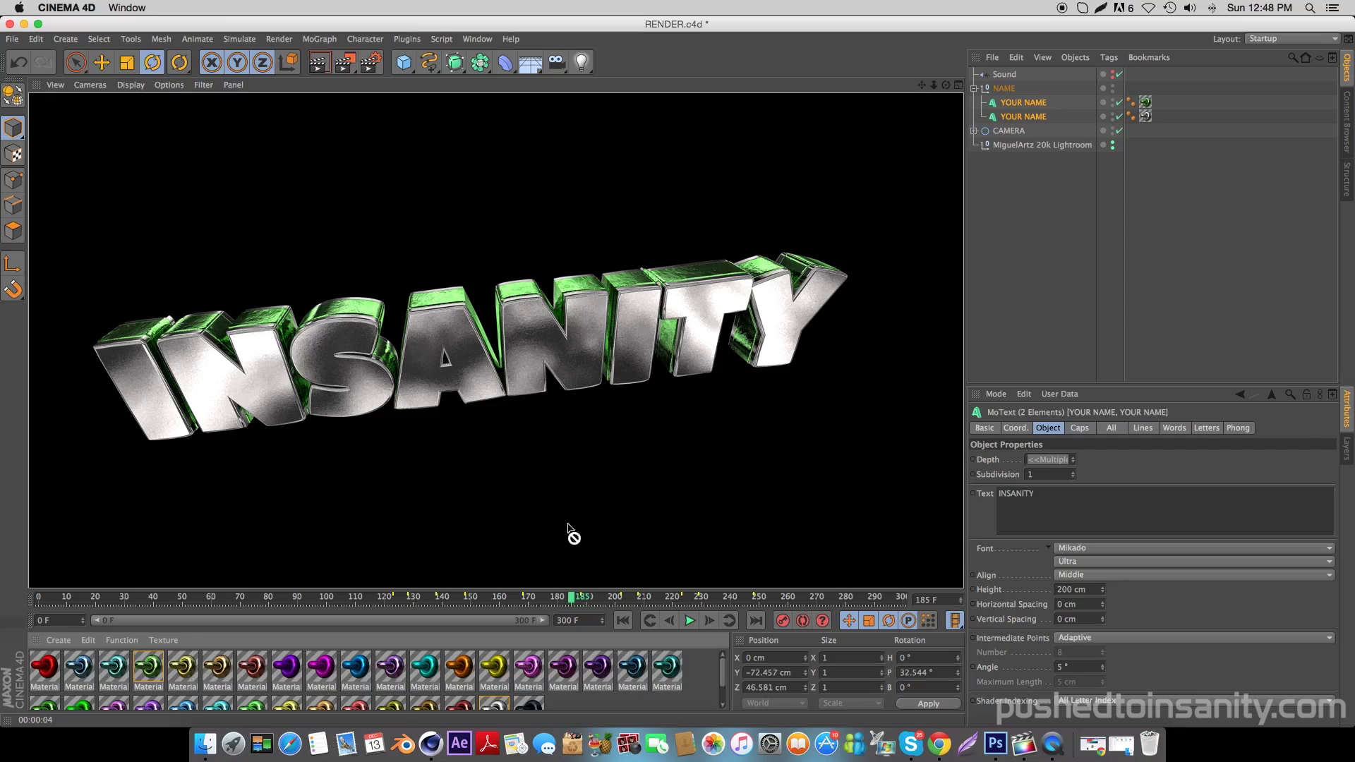
{"action": "key", "text": "super+r"}
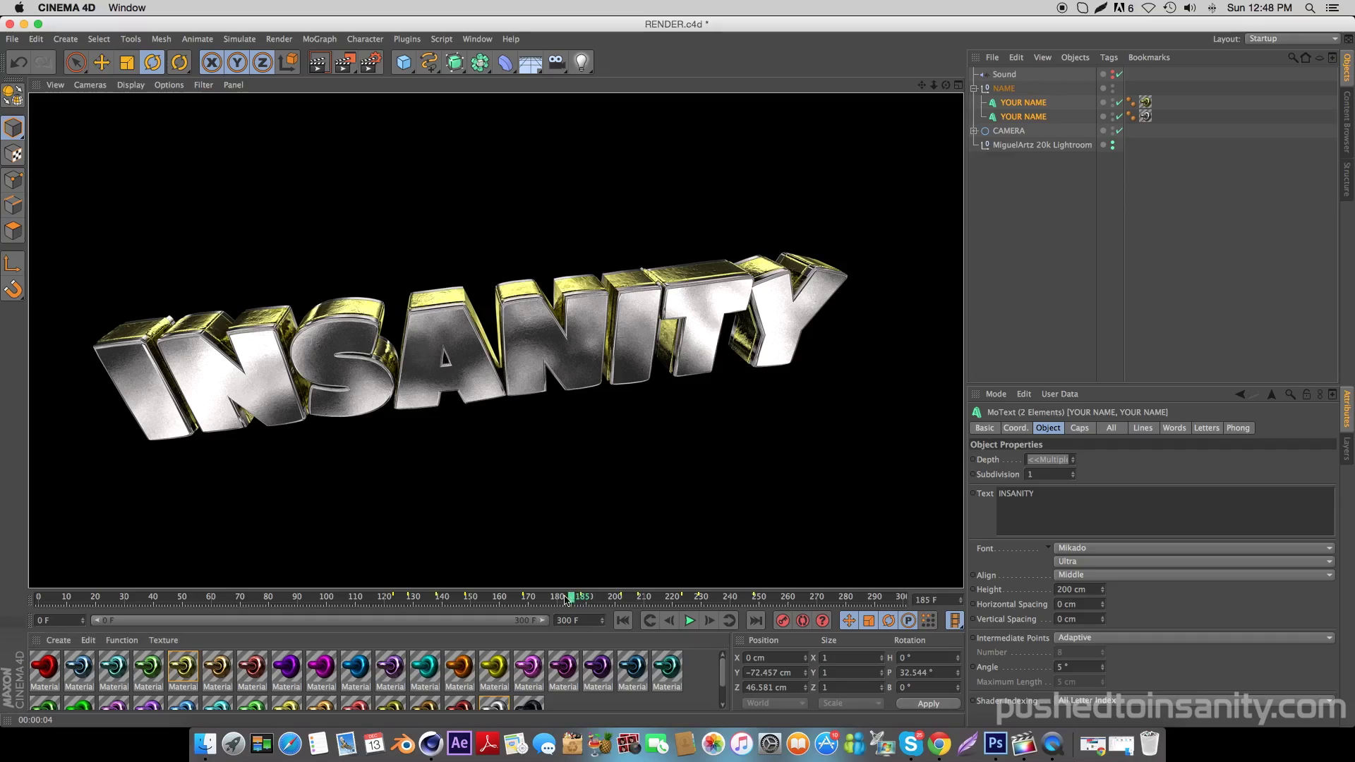
{"action": "left_click_drag", "start_coordinate": [591, 602], "coordinate": [572, 571]}
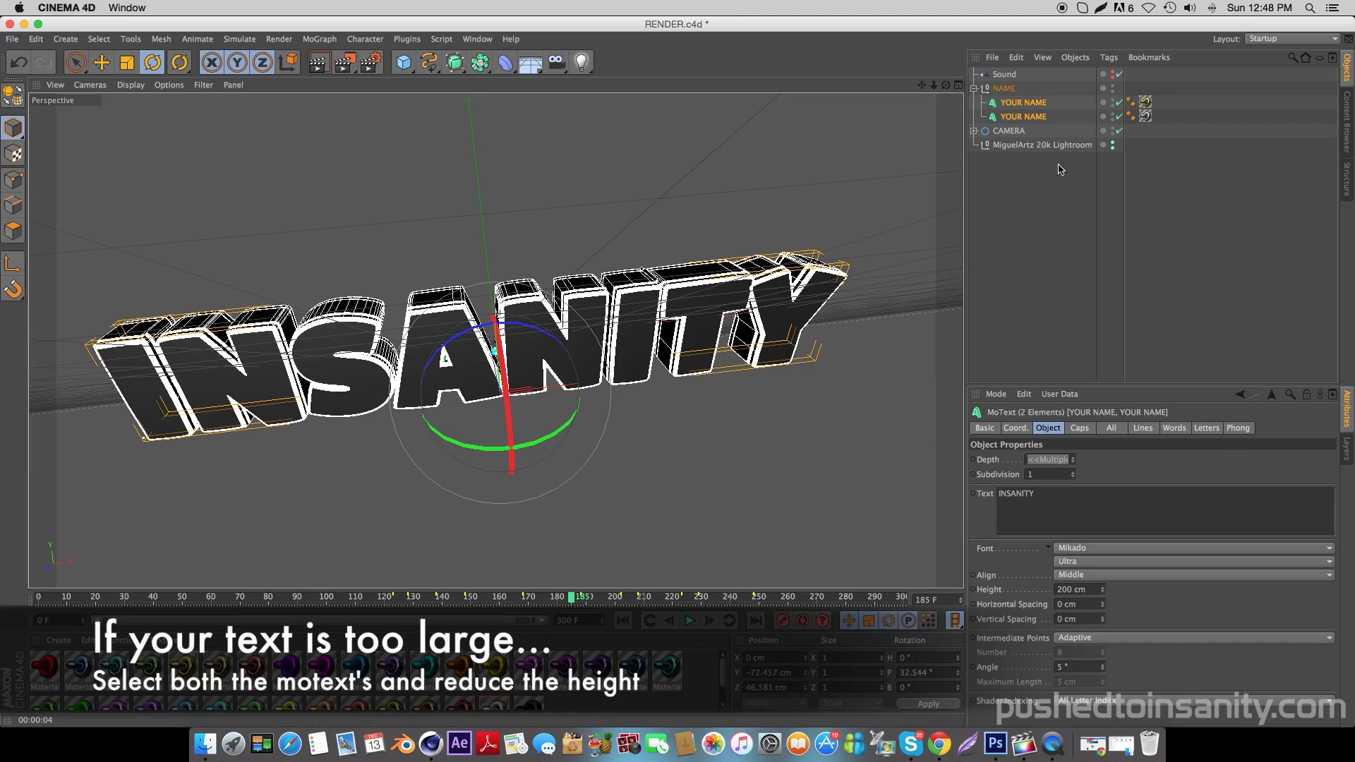
- Reduce the MoText height from 200 cm to 169 cm and rewind to the first frame
{"action": "left_click_drag", "start_coordinate": [1105, 592], "coordinate": [1100, 593]}
{"action": "left_click_drag", "start_coordinate": [566, 605], "coordinate": [16, 580]}
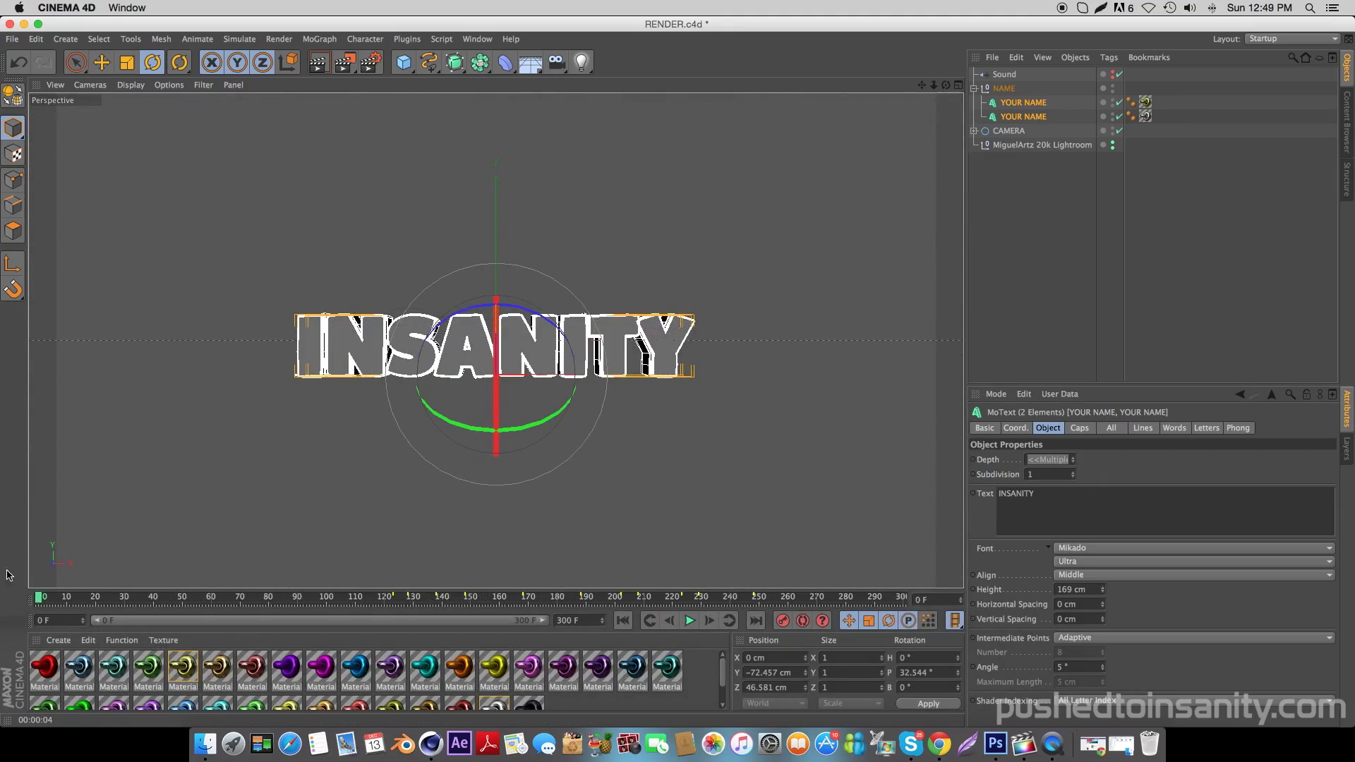
- Set the render output file to 'intro' inside a new Desktop folder named 'render'
{"action": "left_click", "coordinate": [370, 62]}
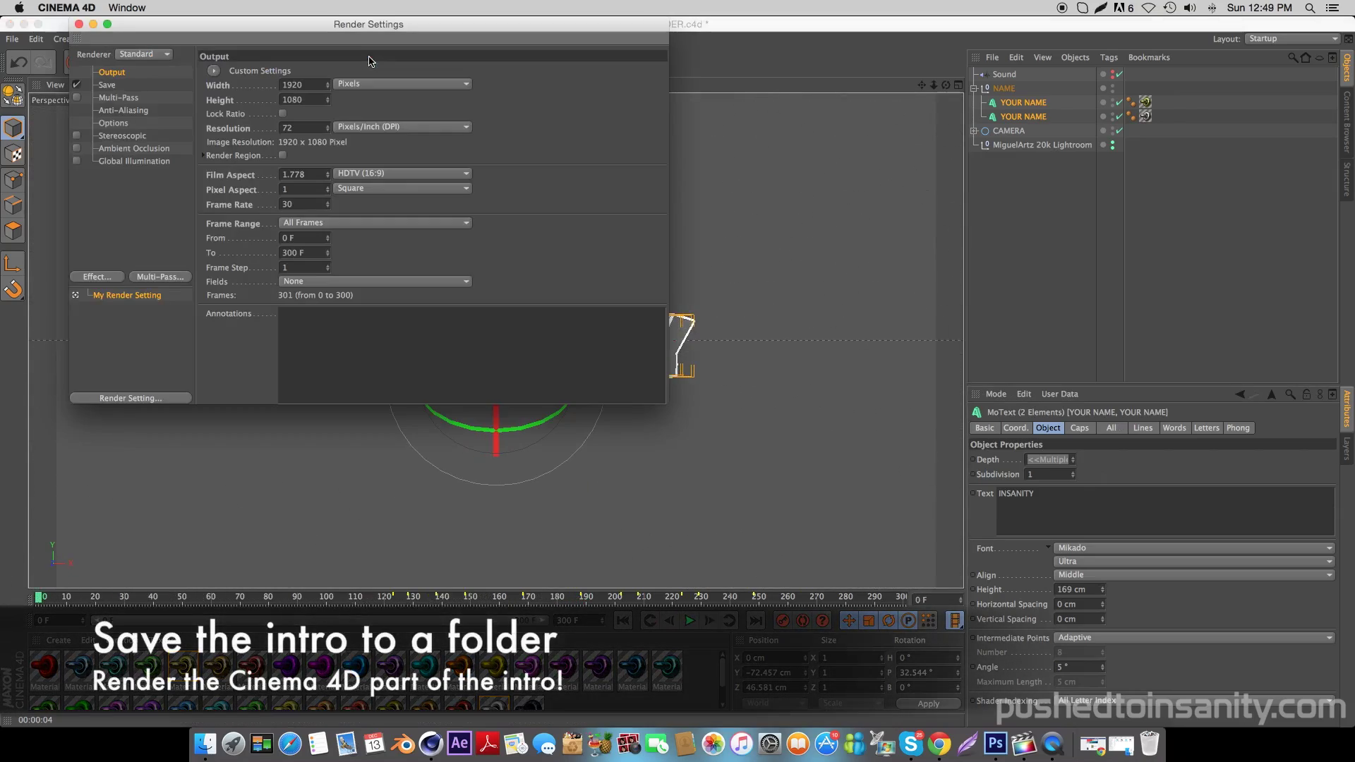
{"action": "left_click", "coordinate": [107, 85]}
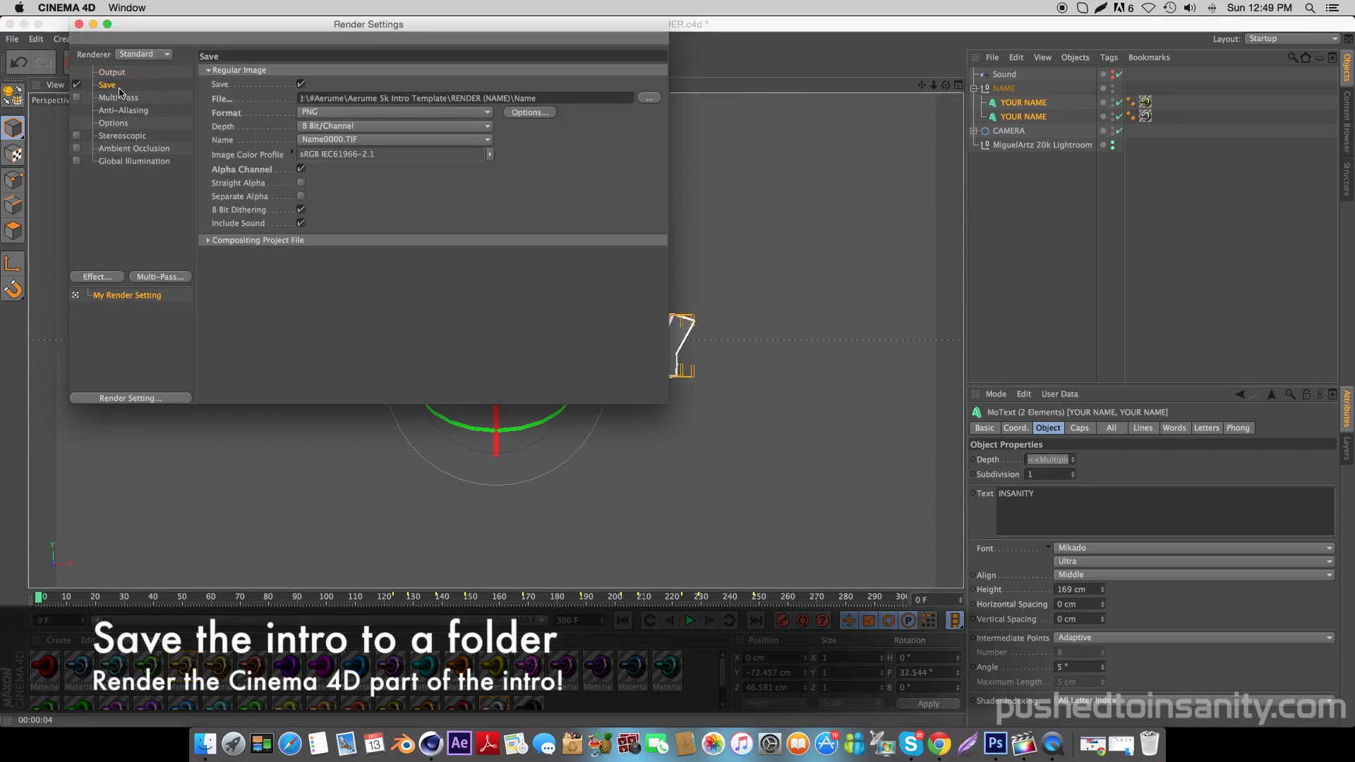
{"action": "left_click", "coordinate": [649, 98]}
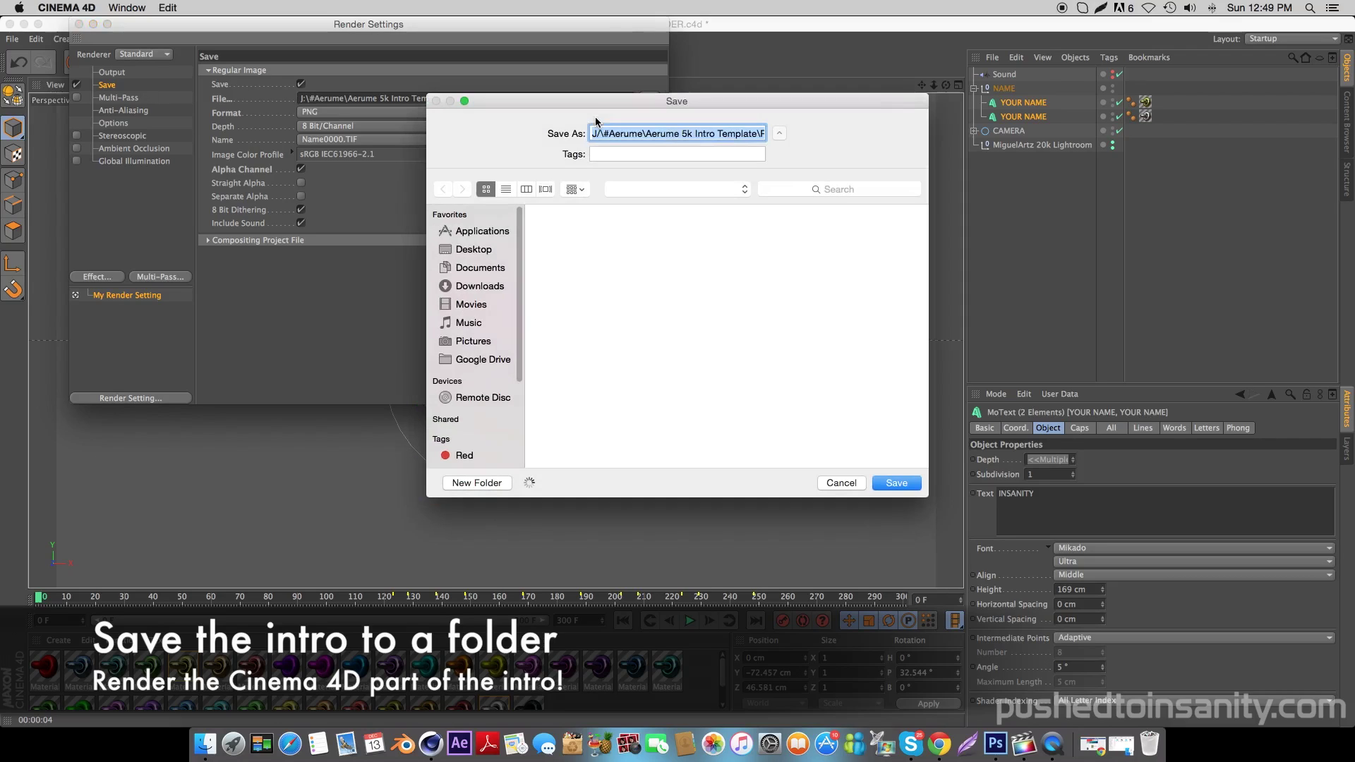
{"action": "left_click", "coordinate": [458, 250]}
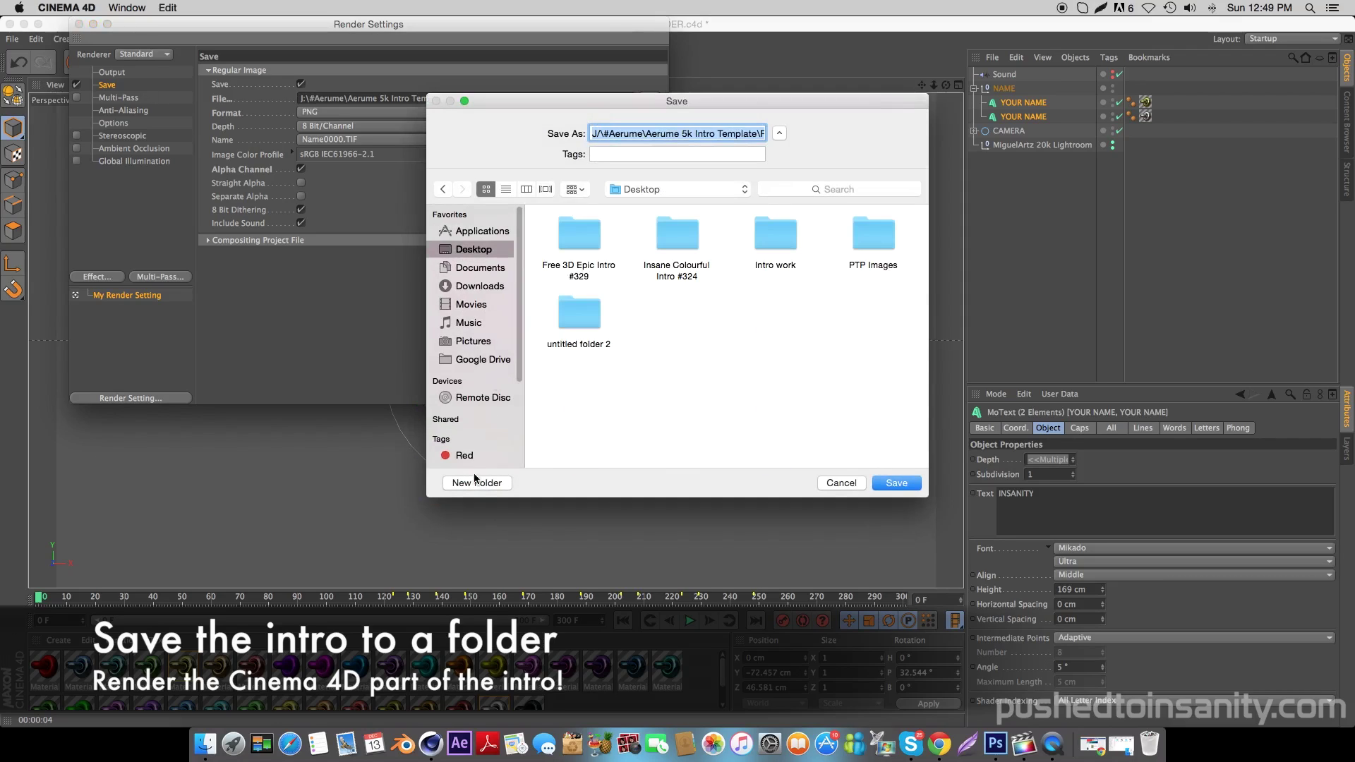
{"action": "left_click", "coordinate": [477, 483]}
{"action": "type", "text": "rend"}
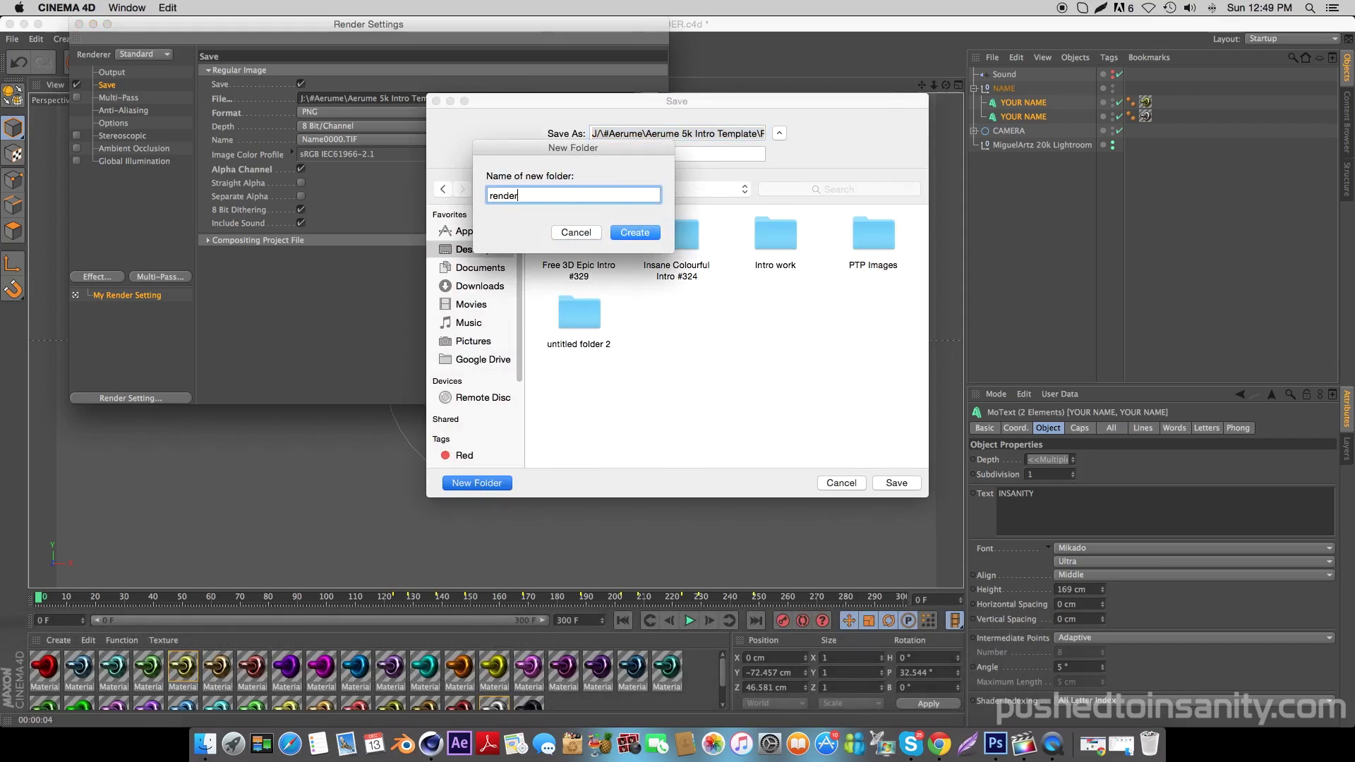
{"action": "type", "text": "er"}
{"action": "key", "text": "Return"}
{"action": "type", "text": "intro"}
{"action": "key", "text": "Return"}
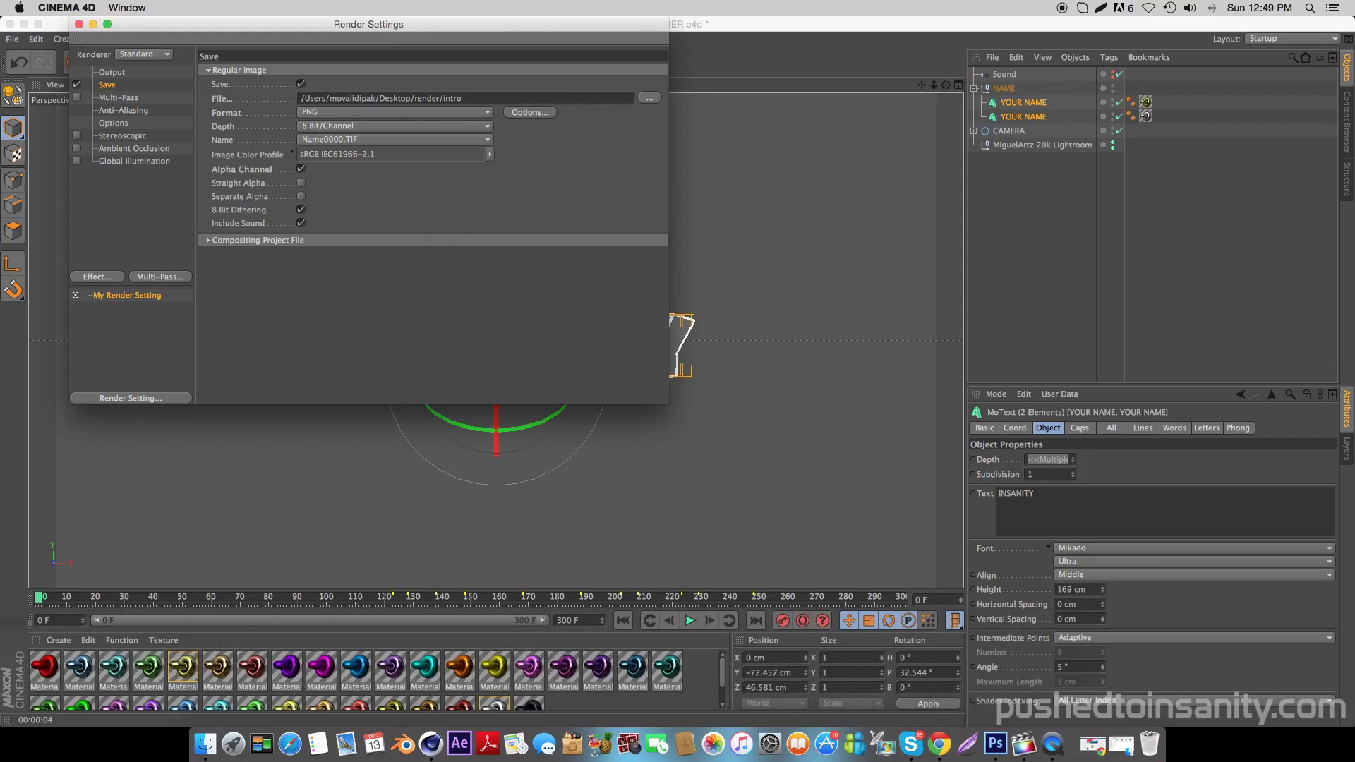
{"action": "left_click", "coordinate": [78, 25]}
- Render the intro animation to the Picture Viewer and zoom out to fit the whole frame
{"action": "left_click", "coordinate": [347, 63]}
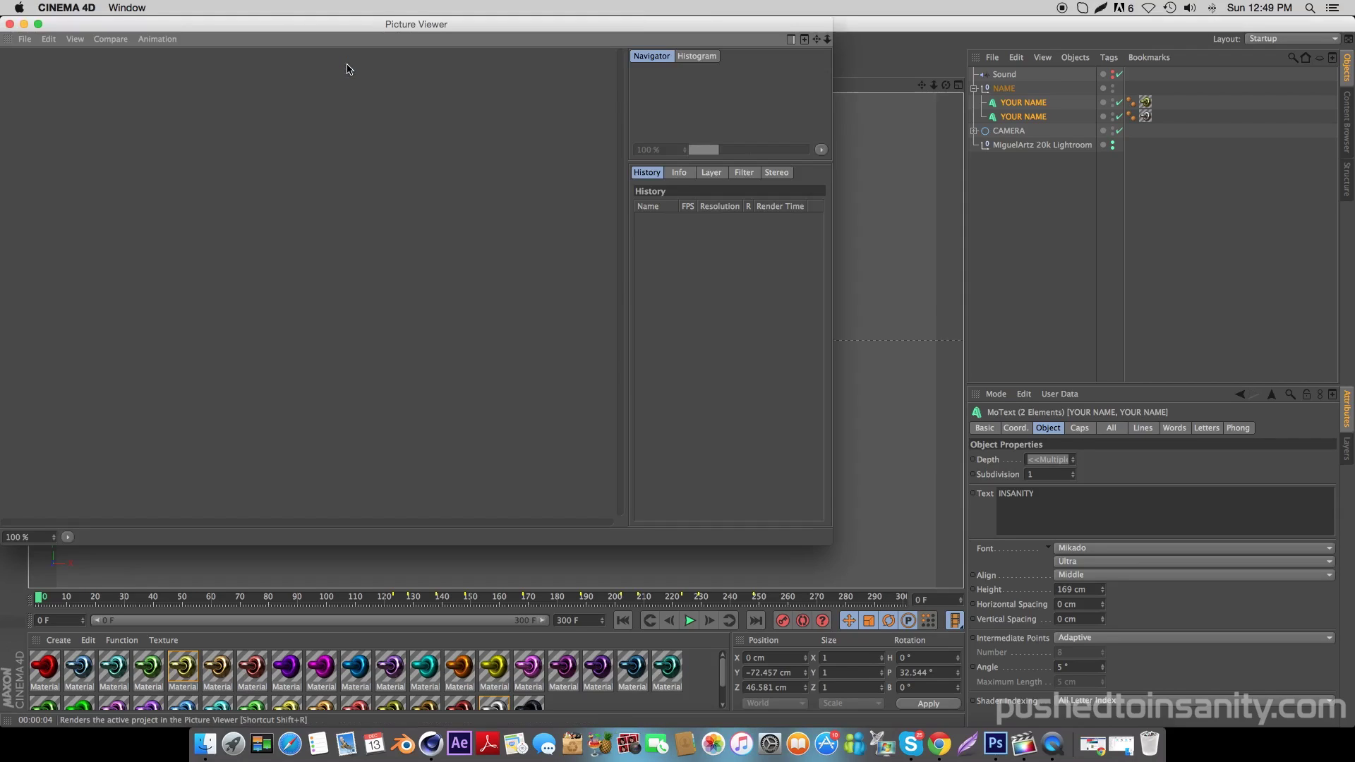
{"action": "left_click_drag", "start_coordinate": [718, 152], "coordinate": [709, 153]}
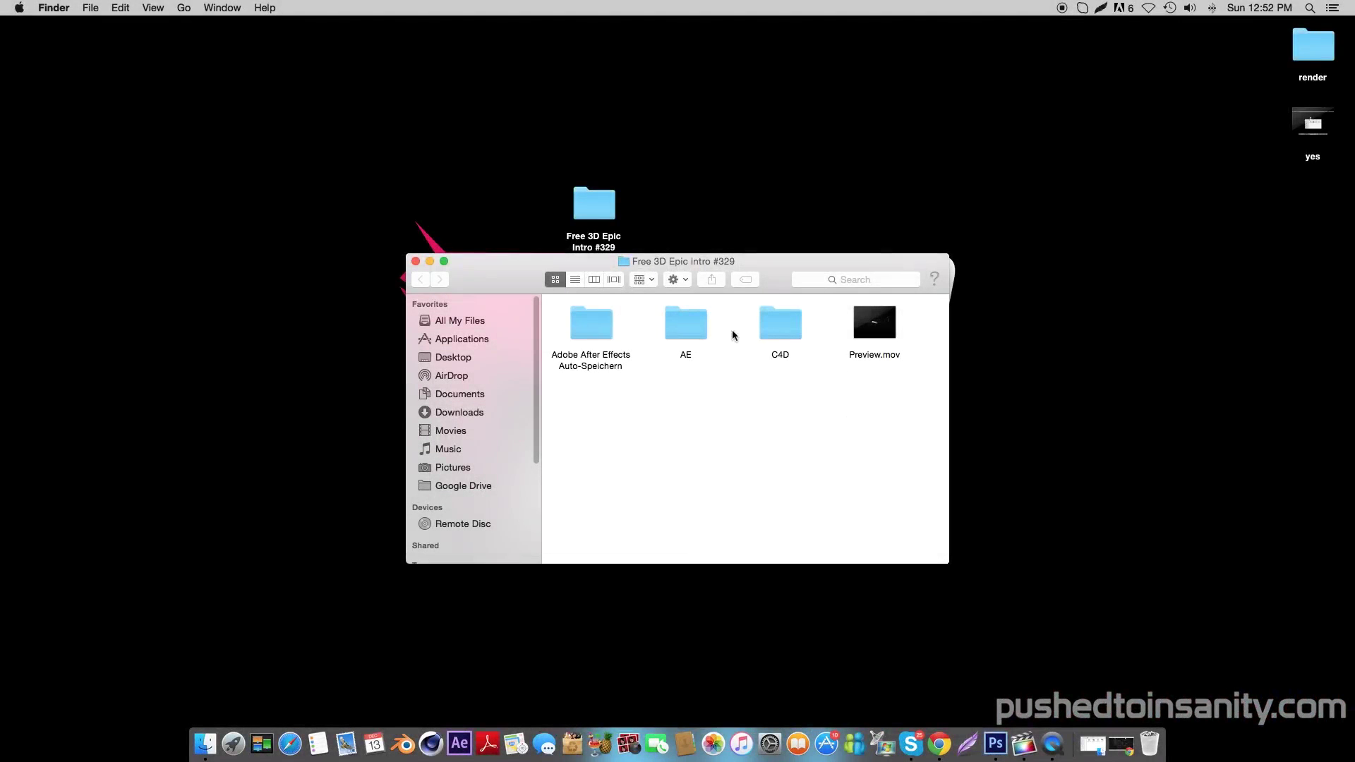
- Quick Look Particles and Smoke.mov in the AE folder, then open AE.aep in After Effects
{"action": "double_click", "coordinate": [696, 324]}
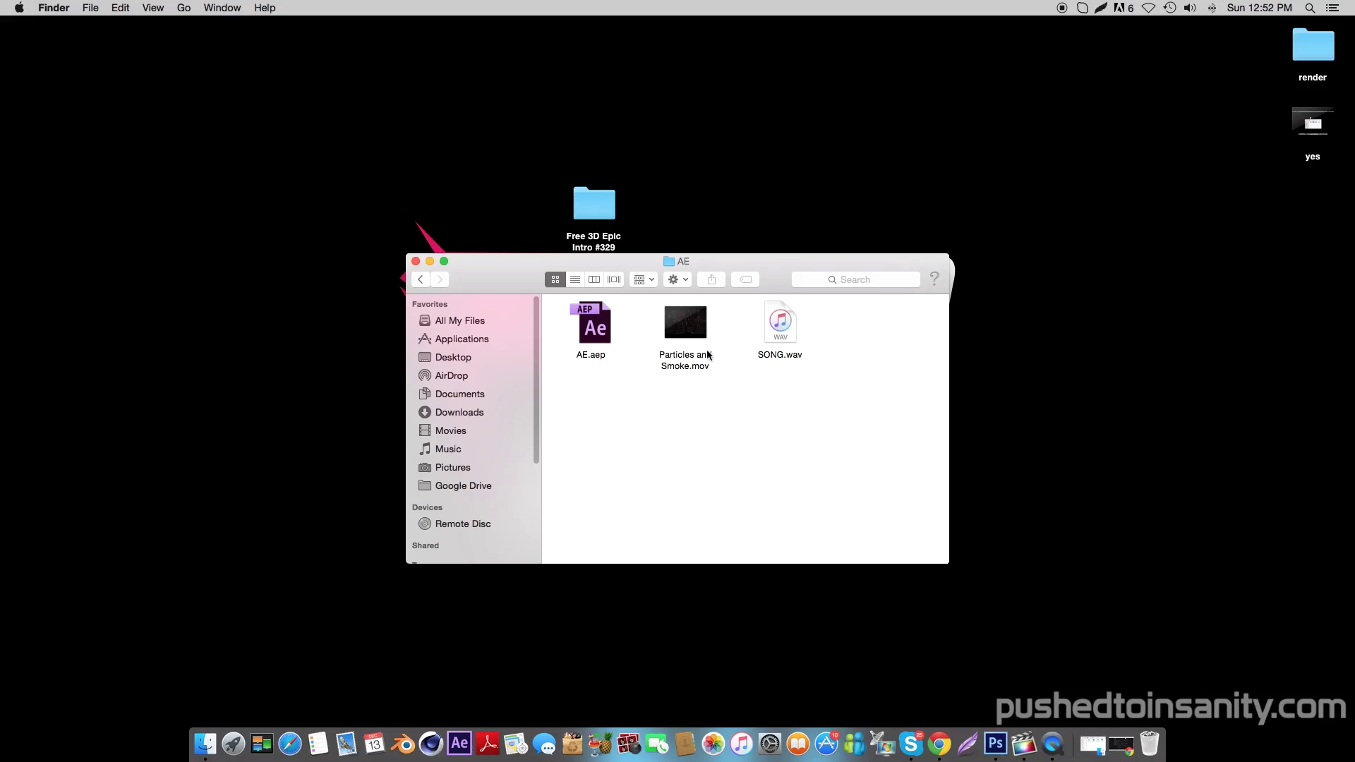
{"action": "left_click", "coordinate": [692, 334]}
{"action": "key", "text": "space"}
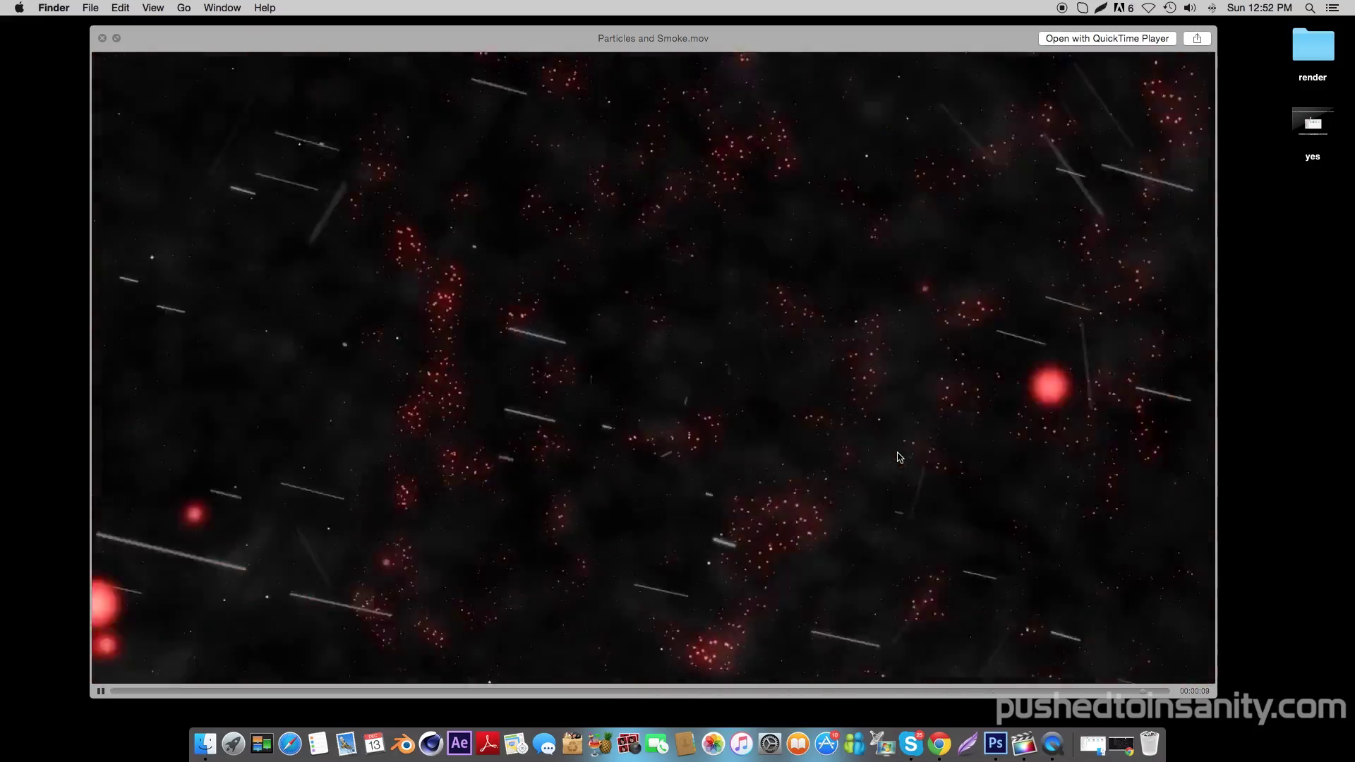
{"action": "key", "text": "space"}
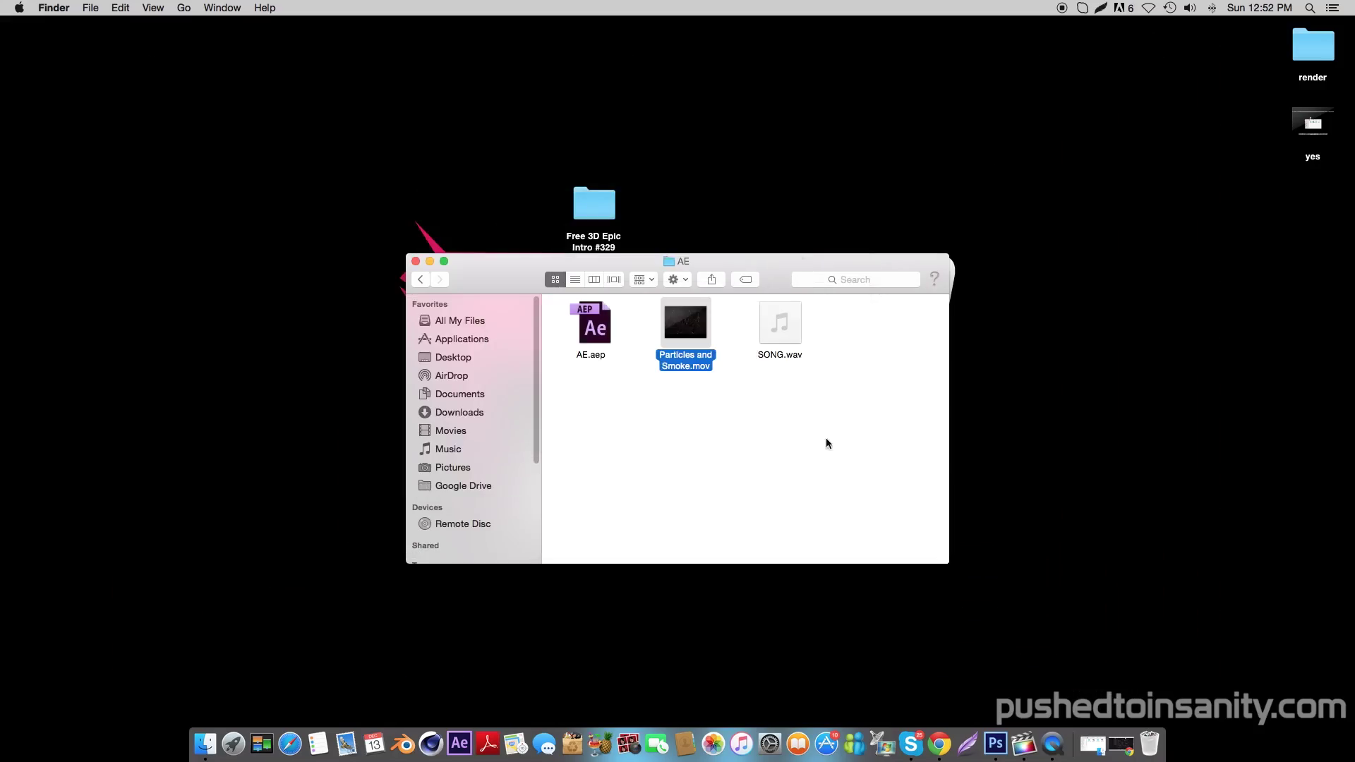
{"action": "double_click", "coordinate": [591, 326]}
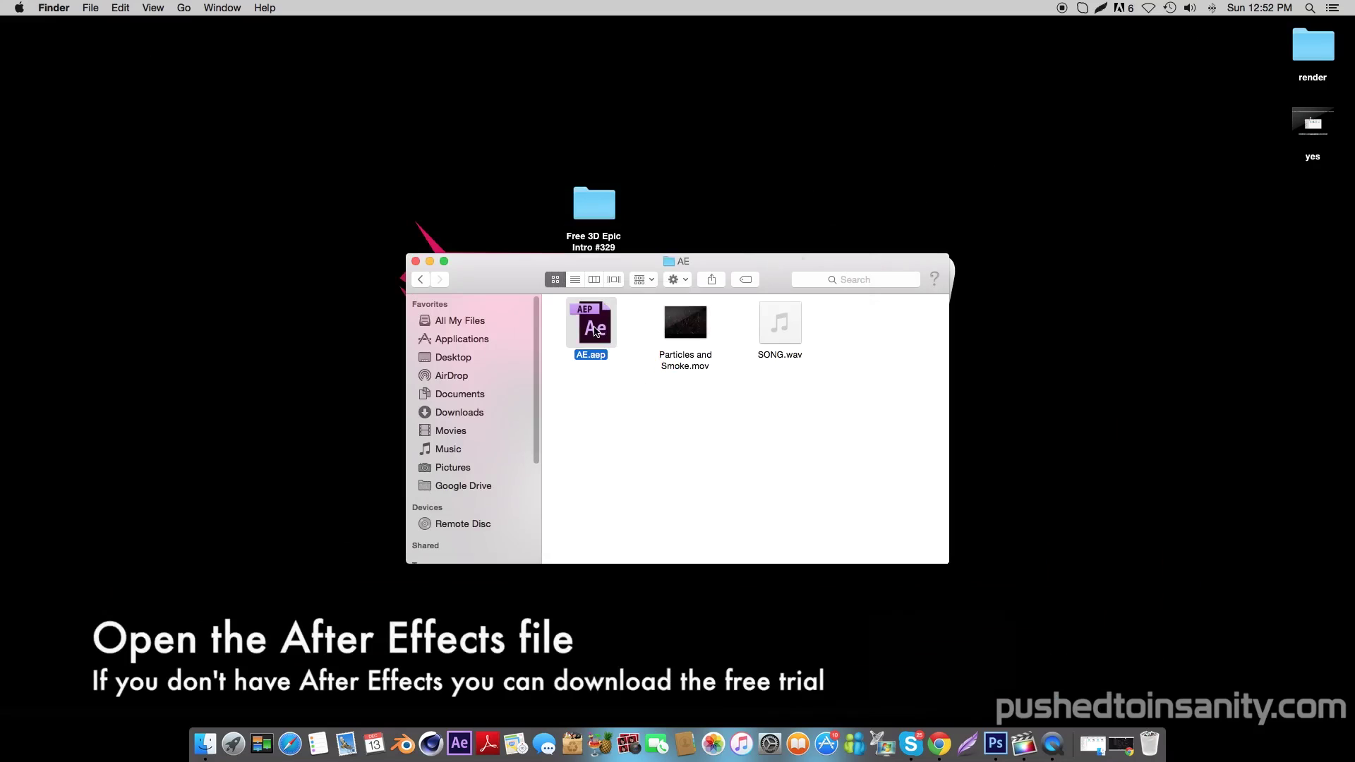
{"action": "left_click", "coordinate": [429, 262]}
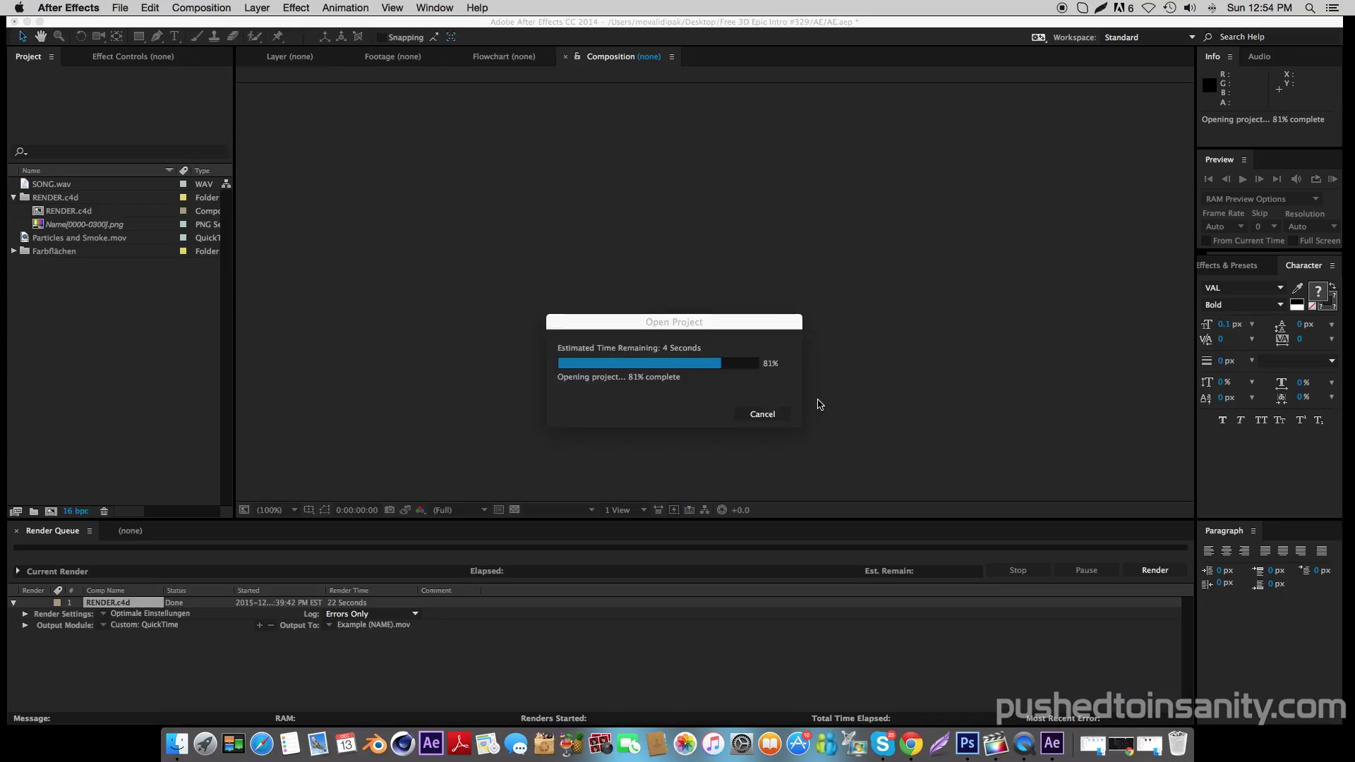
- Dismiss the three opening warnings, go to 0:00:04:03 and select the missing Name[0000-0300].png footage
{"action": "left_click", "coordinate": [811, 395]}
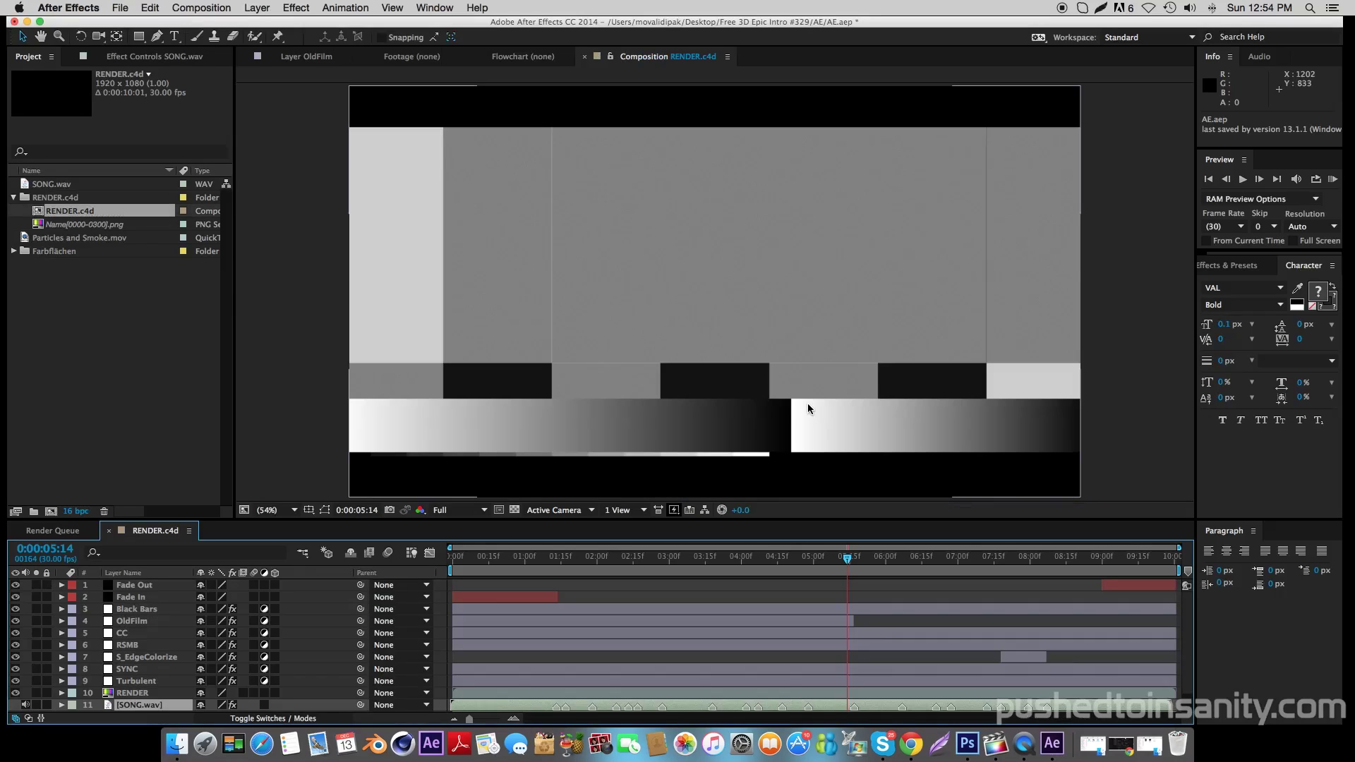
{"action": "left_click", "coordinate": [1178, 480]}
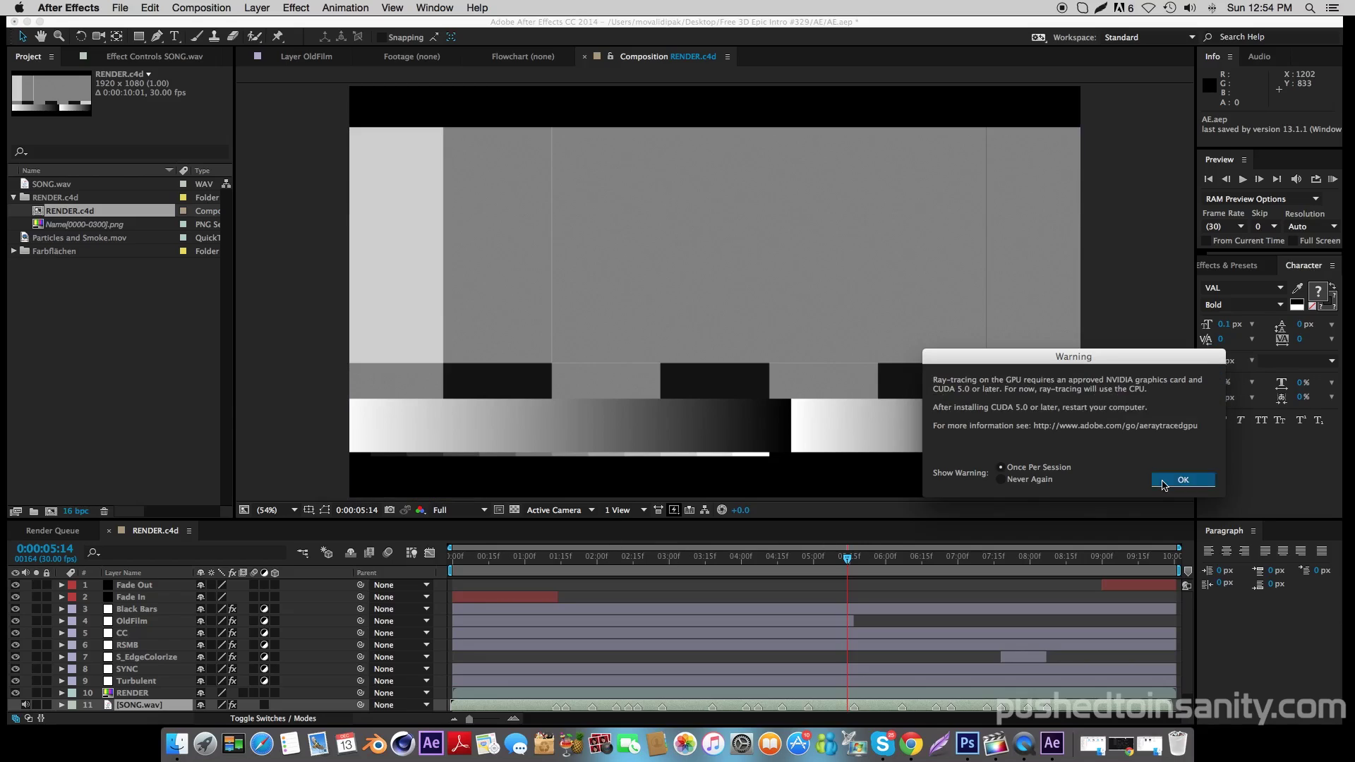
{"action": "left_click", "coordinate": [1174, 483]}
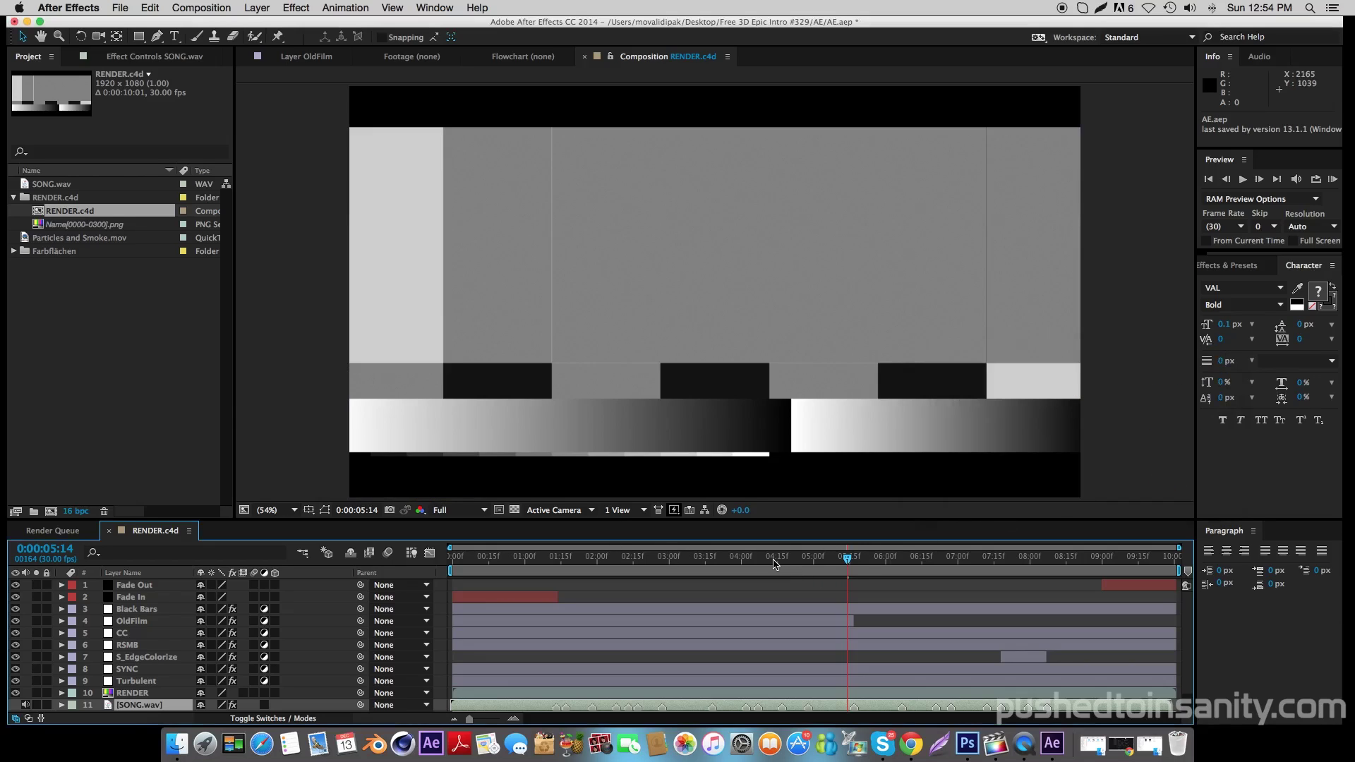
{"action": "left_click", "coordinate": [750, 563]}
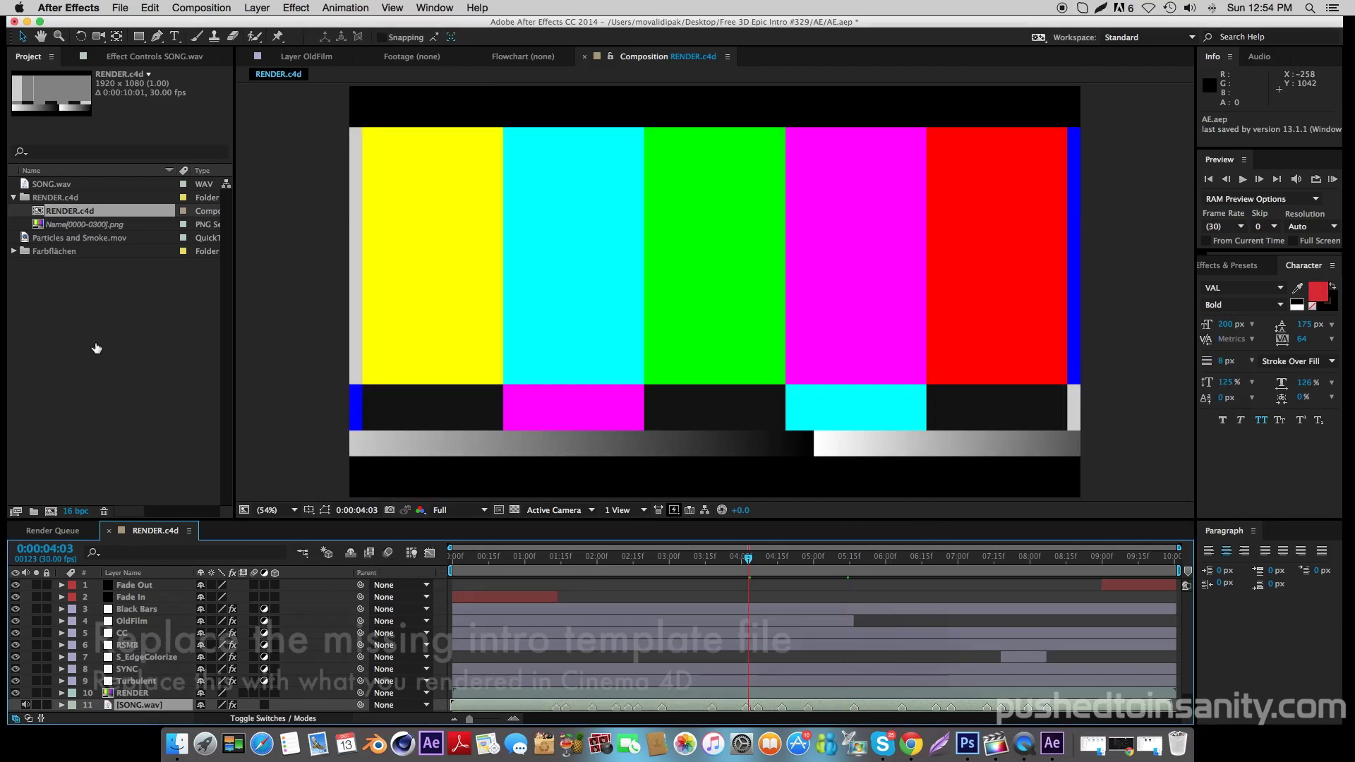
{"action": "left_click", "coordinate": [90, 226]}
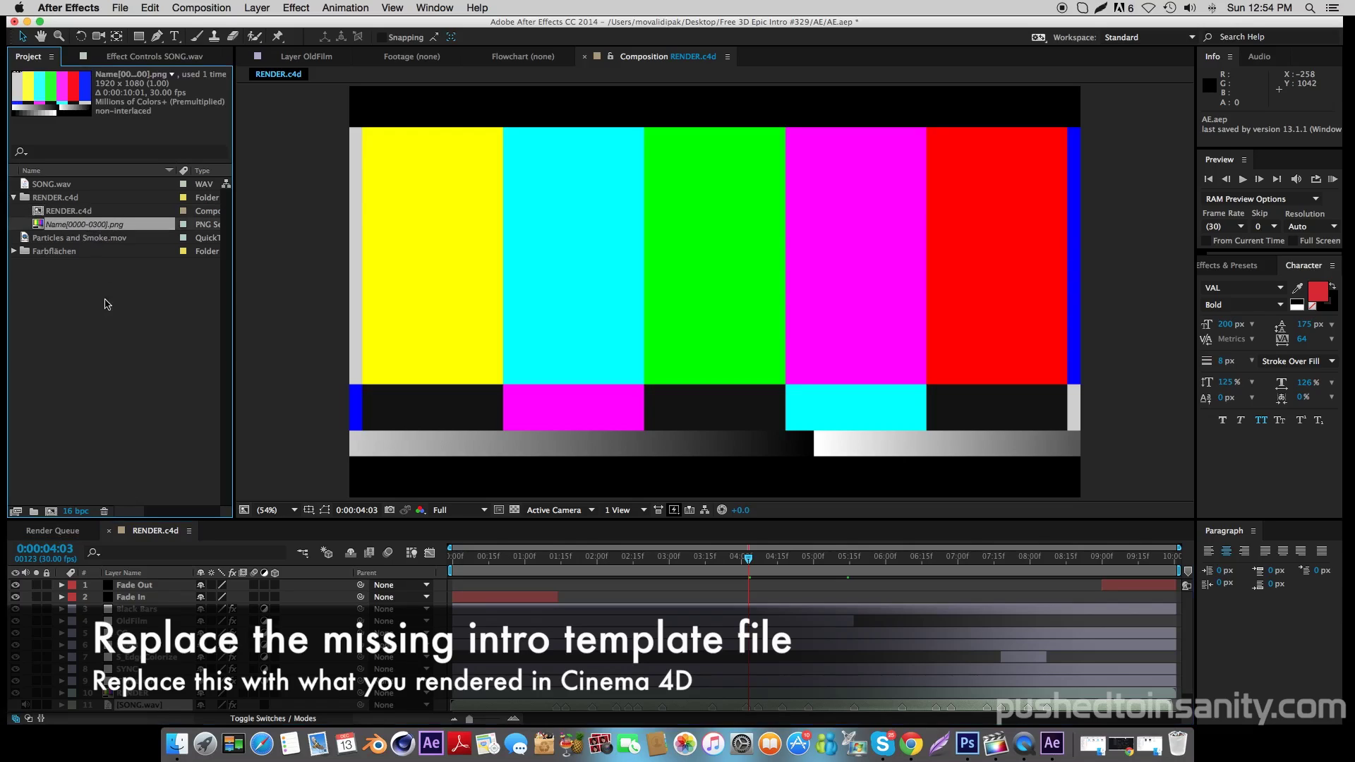
- Start replacing the footage file and browse to Desktop/Free 3D Epic Intro #329/C4D/RENDER (NAME)
{"action": "right_click", "coordinate": [118, 225]}
{"action": "mouse_move", "coordinate": [267, 332]}
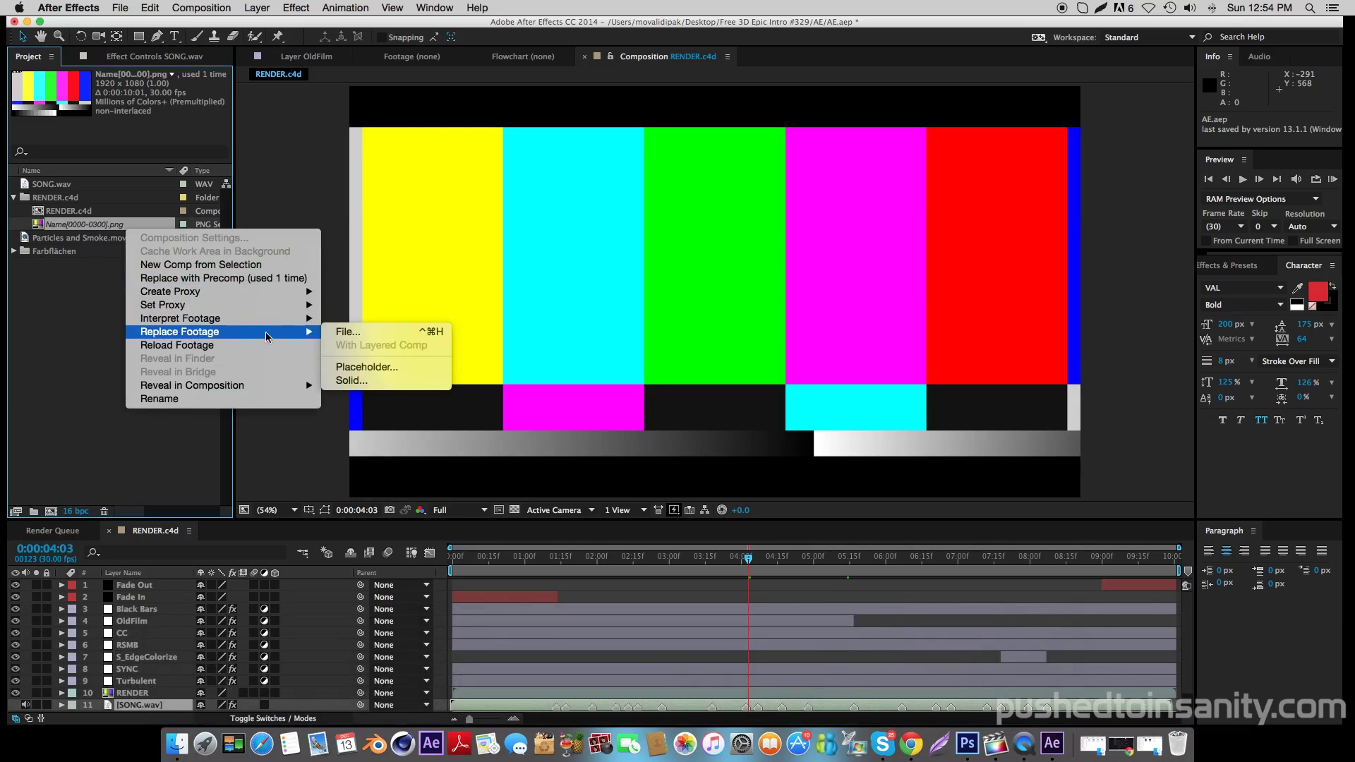
{"action": "left_click", "coordinate": [362, 330]}
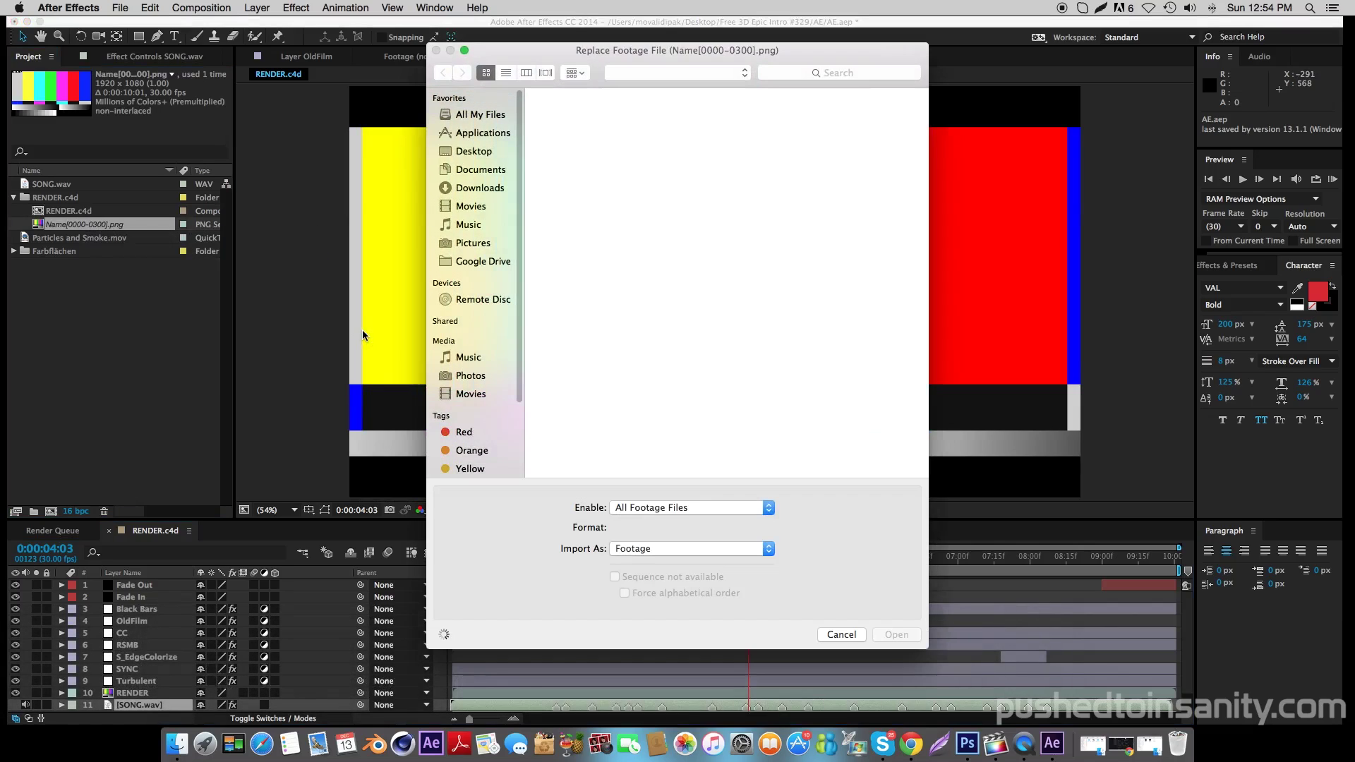
{"action": "left_click", "coordinate": [487, 151]}
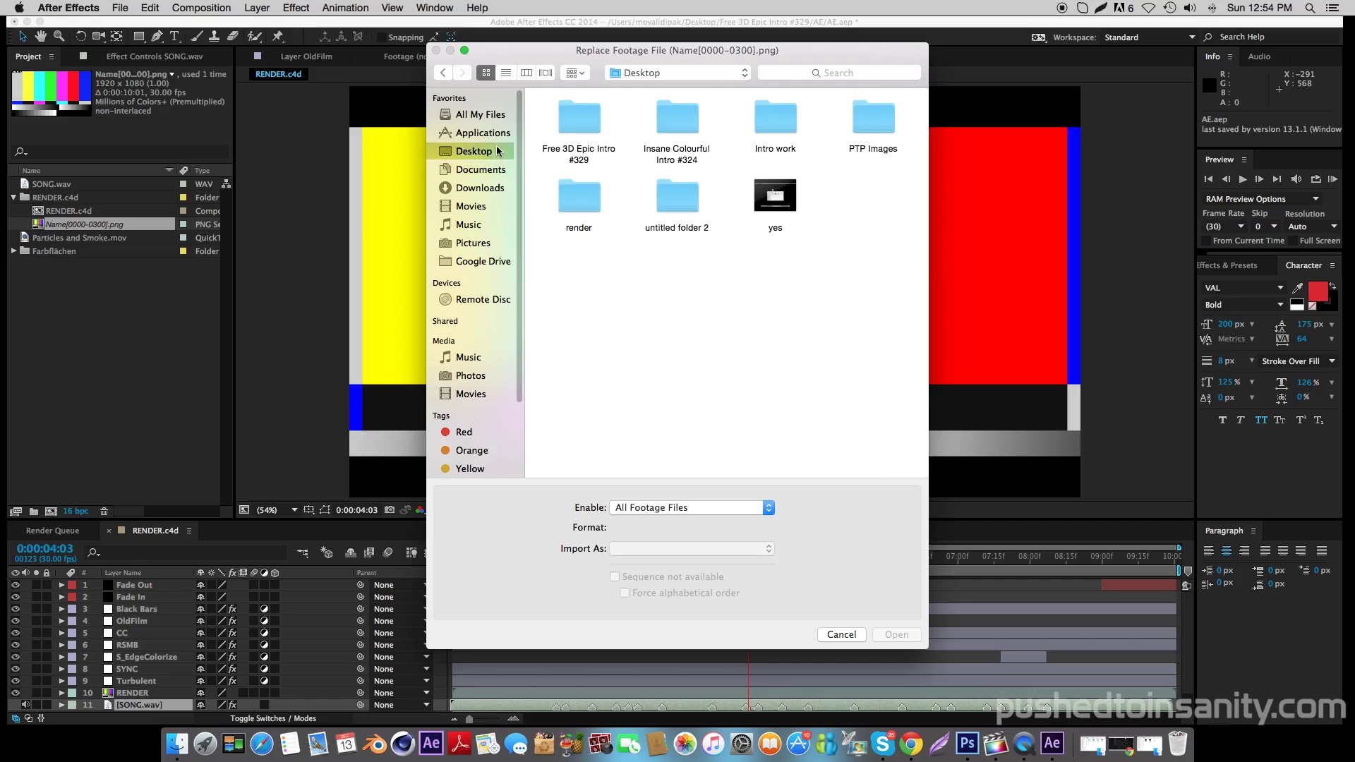
{"action": "double_click", "coordinate": [589, 128]}
{"action": "double_click", "coordinate": [748, 125]}
{"action": "double_click", "coordinate": [774, 119]}
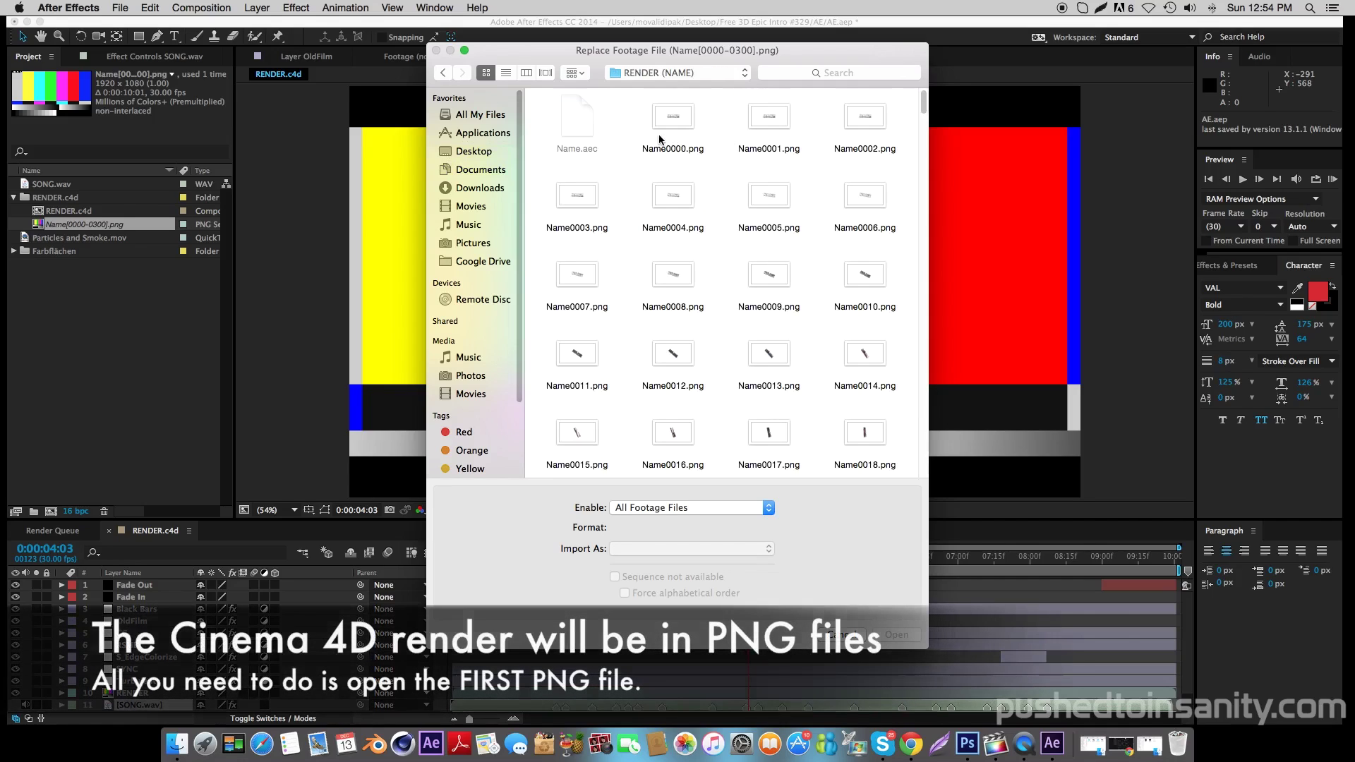
- Preview Name0000.png and step through the next few rendered frames
{"action": "left_click_drag", "start_coordinate": [633, 125], "coordinate": [753, 161]}
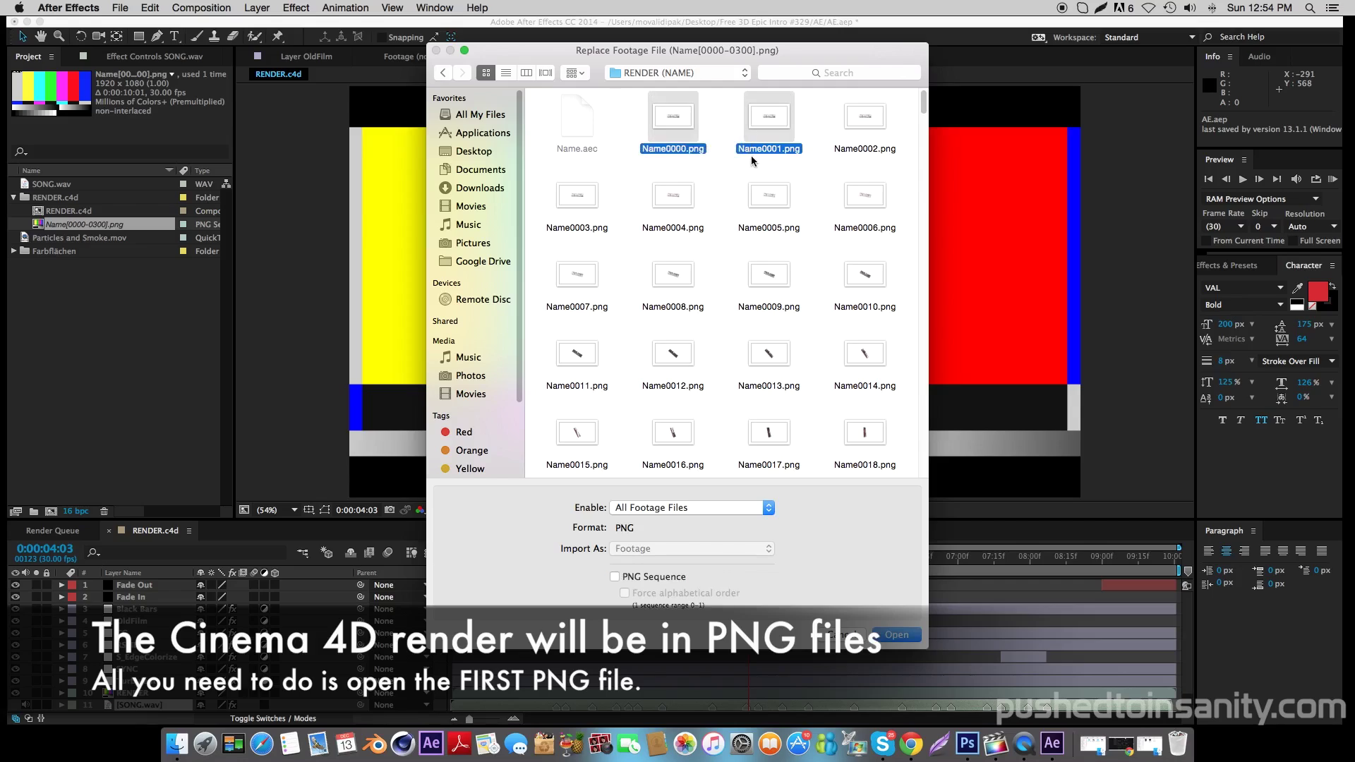
{"action": "left_click", "coordinate": [686, 123]}
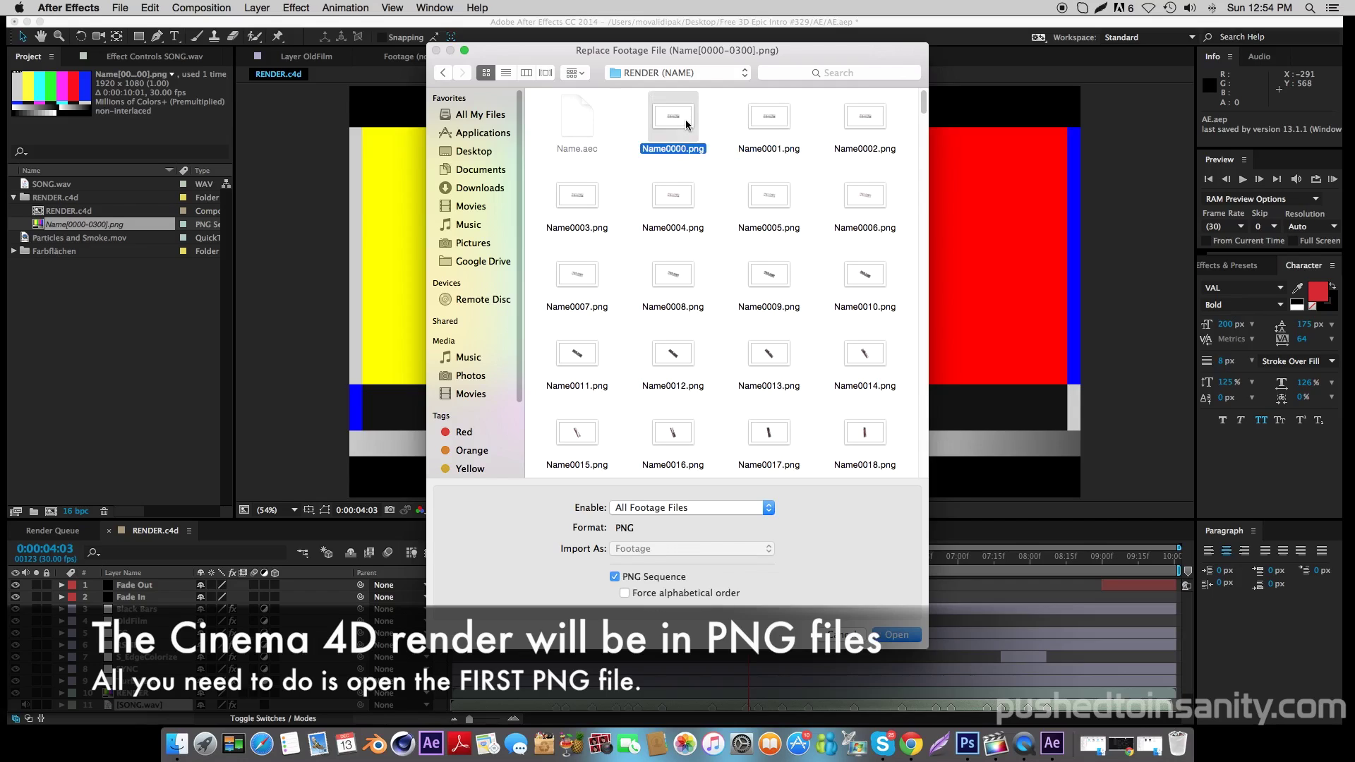
{"action": "key", "text": "space"}
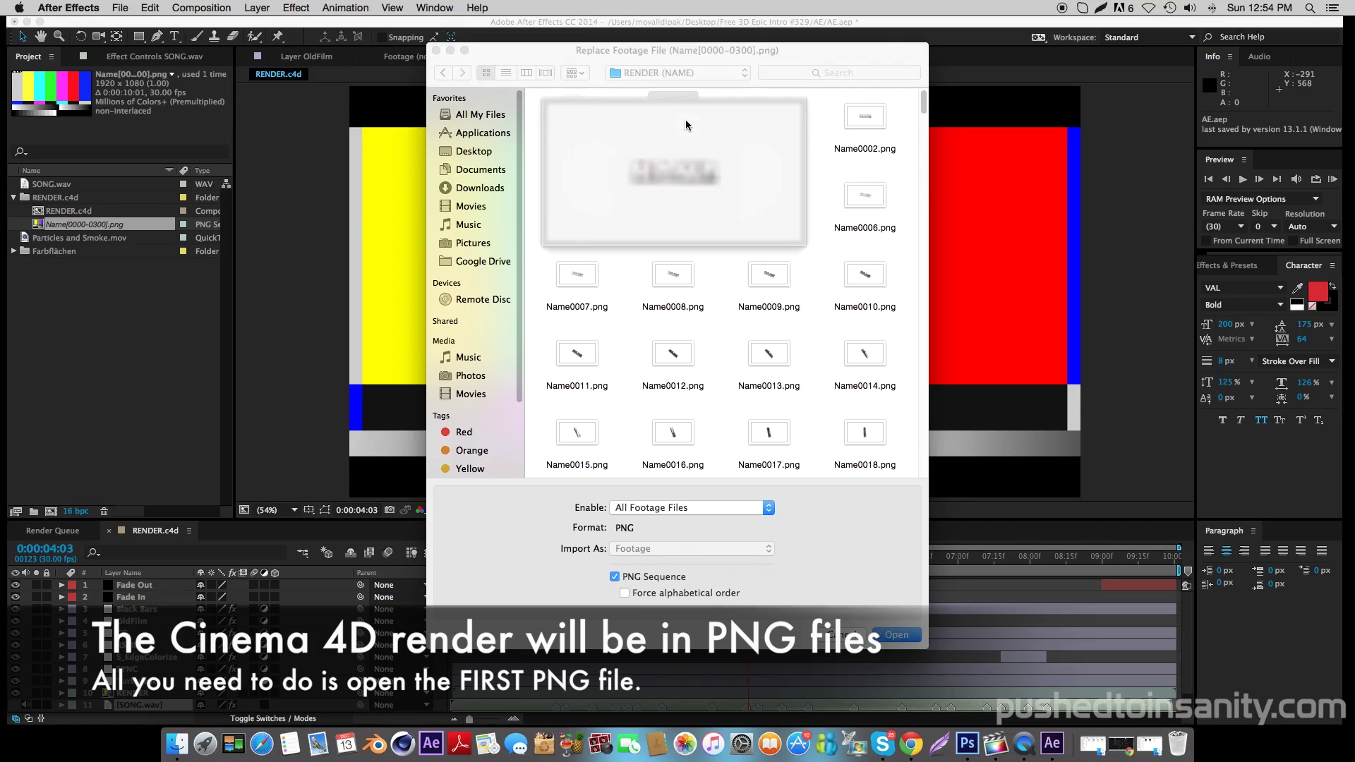
{"action": "key", "text": "Right"}
{"action": "key", "text": "Right"}
{"action": "key", "text": "Right"}
{"action": "key", "text": "Right"}
{"action": "key", "text": "Right"}
{"action": "key", "text": "Right"}
{"action": "key", "text": "Right"}
{"action": "key", "text": "Right"}
{"action": "key", "text": "Right"}
{"action": "key", "text": "Right"}
{"action": "key", "text": "Right"}
{"action": "key", "text": "Right"}
{"action": "key", "text": "Right"}
{"action": "key", "text": "Right"}
{"action": "key", "text": "Right"}
{"action": "key", "text": "Right"}
{"action": "key", "text": "Right"}
{"action": "key", "text": "Right"}
{"action": "key", "text": "Right"}
{"action": "key", "text": "Right"}
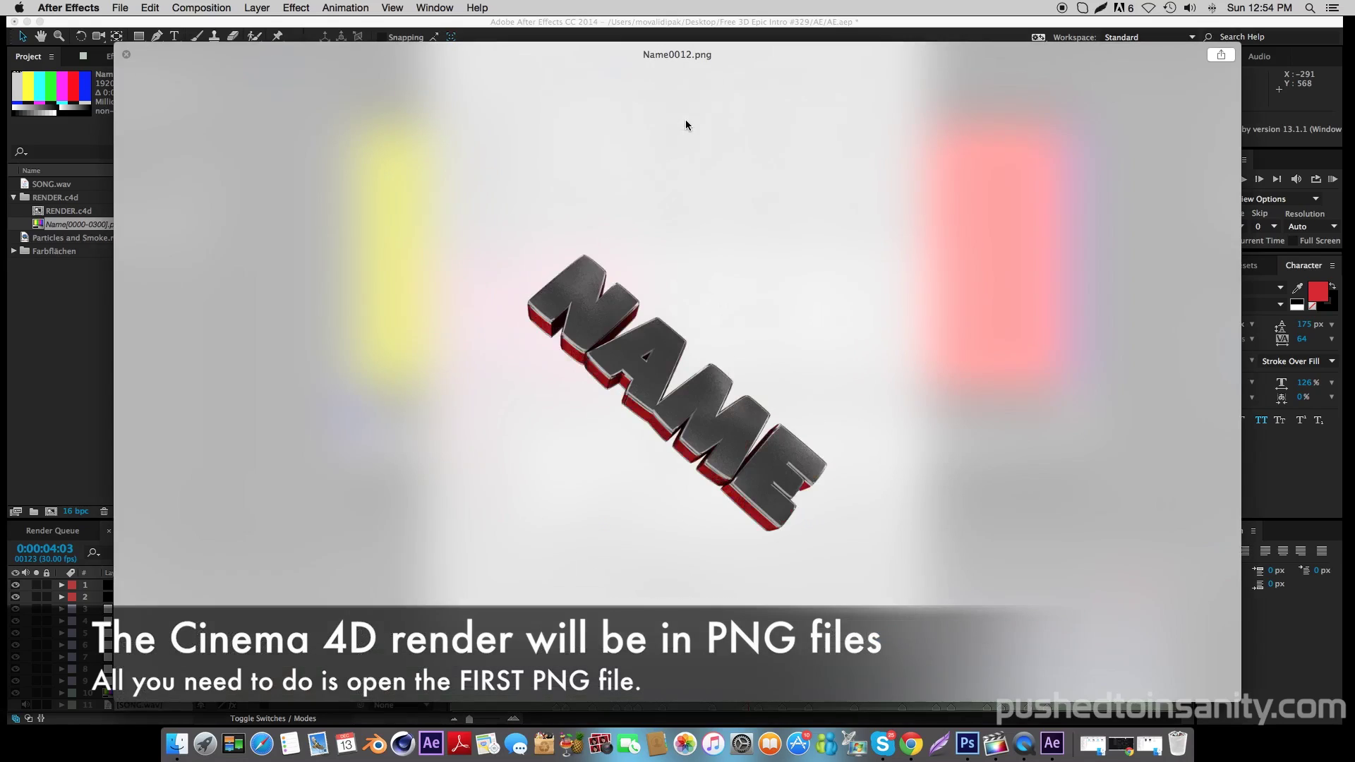
{"action": "key", "text": "Right"}
{"action": "key", "text": "Right"}
{"action": "key", "text": "Right"}
{"action": "key", "text": "Right"}
{"action": "key", "text": "Right"}
{"action": "key", "text": "Right"}
{"action": "key", "text": "Right"}
{"action": "key", "text": "Right"}
{"action": "key", "text": "Right"}
{"action": "key", "text": "Right"}
{"action": "key", "text": "Right"}
{"action": "key", "text": "Right"}
{"action": "key", "text": "Right"}
{"action": "key", "text": "Right"}
{"action": "key", "text": "Right"}
{"action": "key", "text": "Right"}
{"action": "key", "text": "Right"}
{"action": "key", "text": "Right"}
{"action": "key", "text": "Right"}
{"action": "key", "text": "Right"}
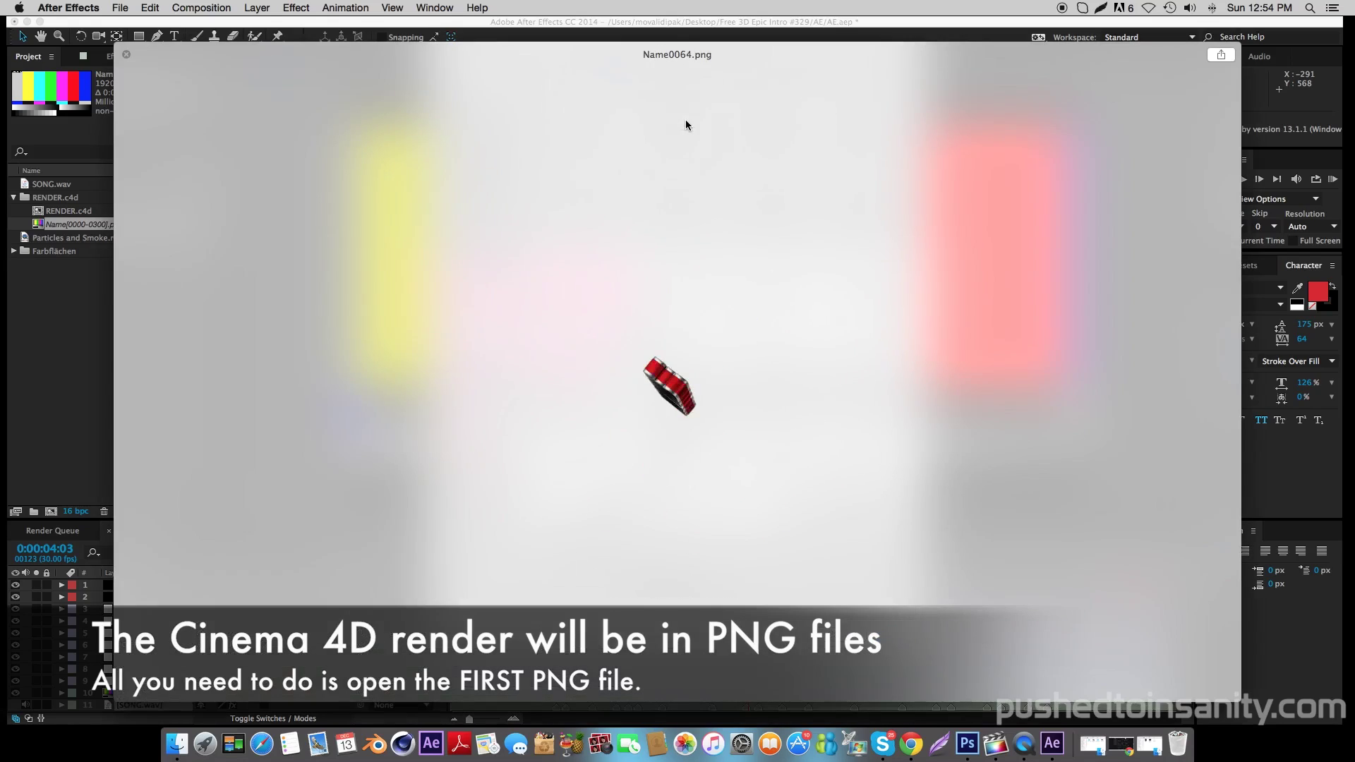
{"action": "key", "text": "Right"}
{"action": "key", "text": "Right"}
{"action": "key", "text": "Right"}
{"action": "key", "text": "Right"}
{"action": "key", "text": "Right"}
{"action": "key", "text": "Right"}
{"action": "key", "text": "Right"}
{"action": "key", "text": "Right"}
{"action": "key", "text": "Right"}
{"action": "key", "text": "Right"}
{"action": "key", "text": "Right"}
{"action": "key", "text": "Right"}
{"action": "key", "text": "Right"}
{"action": "key", "text": "Right"}
{"action": "key", "text": "Right"}
{"action": "key", "text": "Right"}
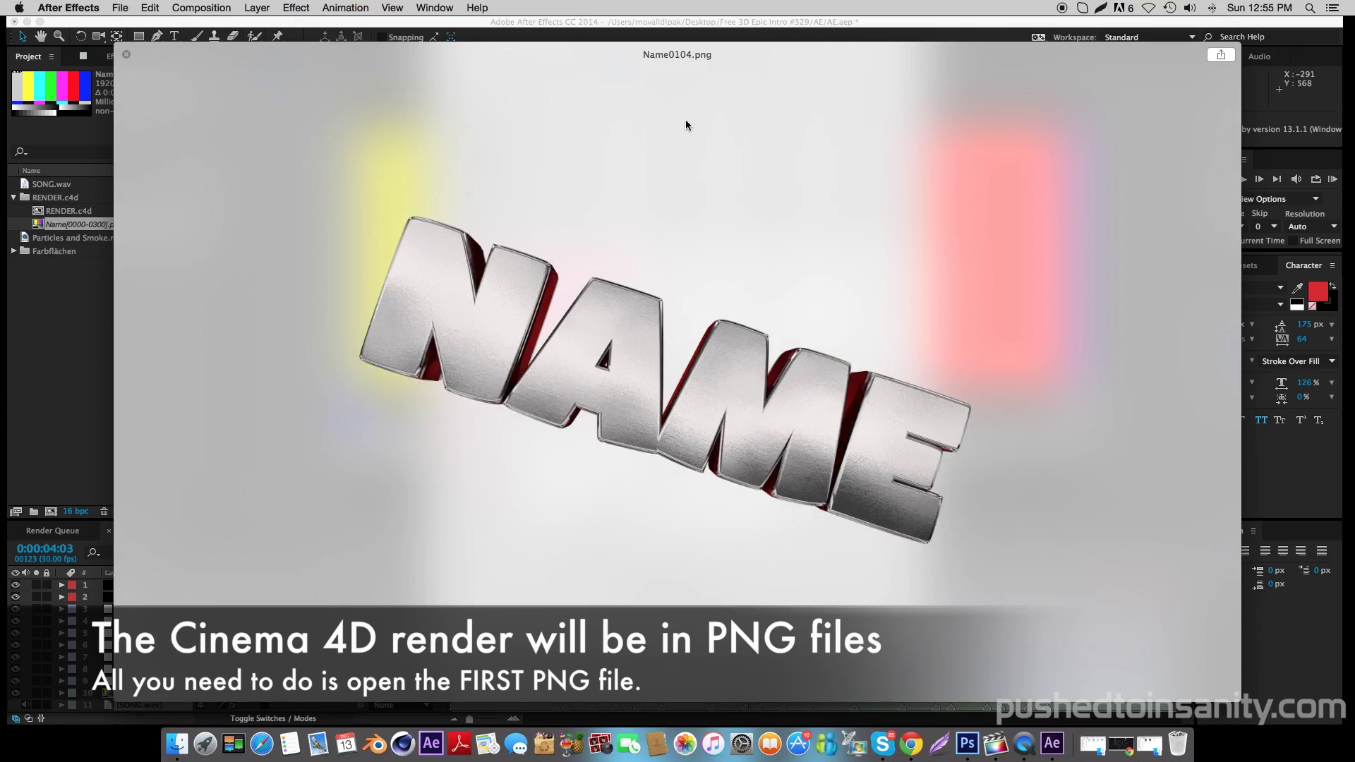
{"action": "key", "text": "space"}
- Relink the footage to Name0000.png with PNG Sequence enabled
{"action": "scroll", "coordinate": [732, 151], "scroll_direction": "up", "scroll_amount": 15}
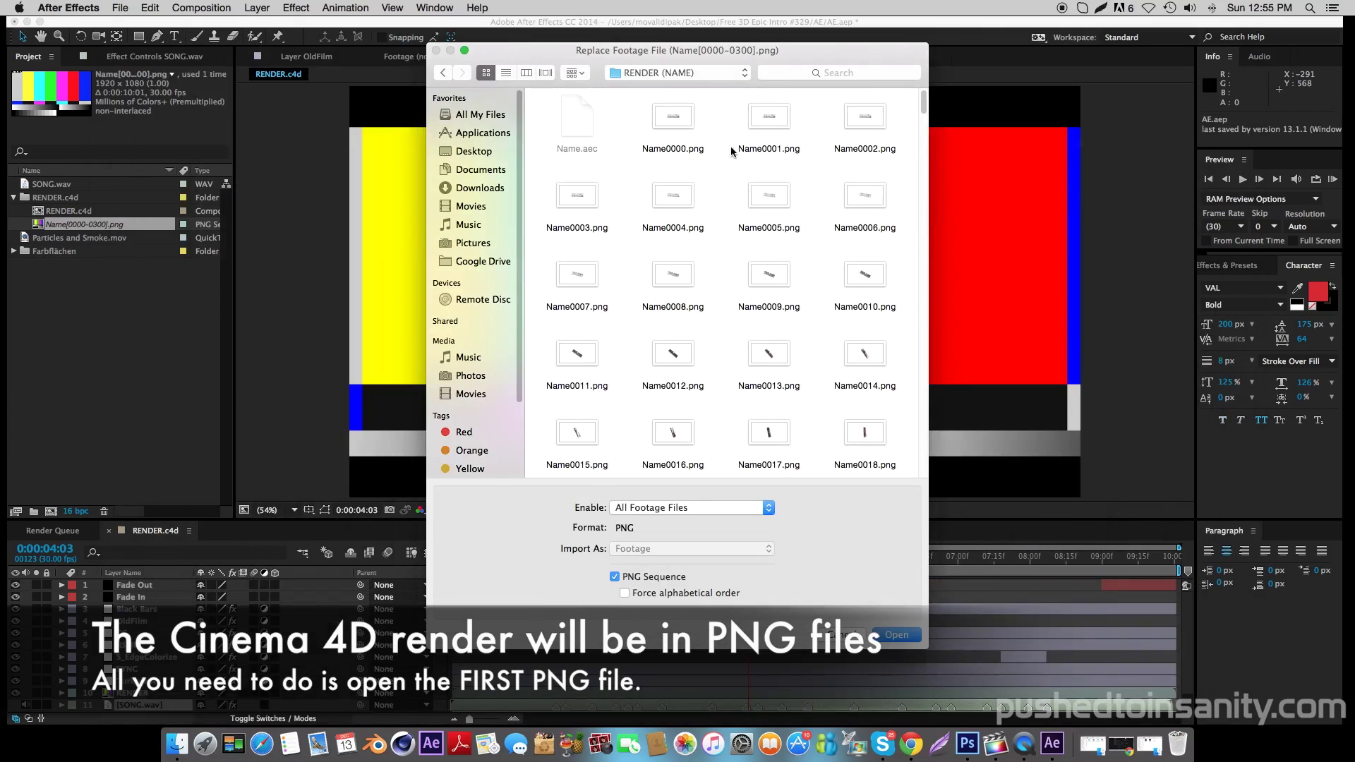
{"action": "left_click", "coordinate": [689, 149]}
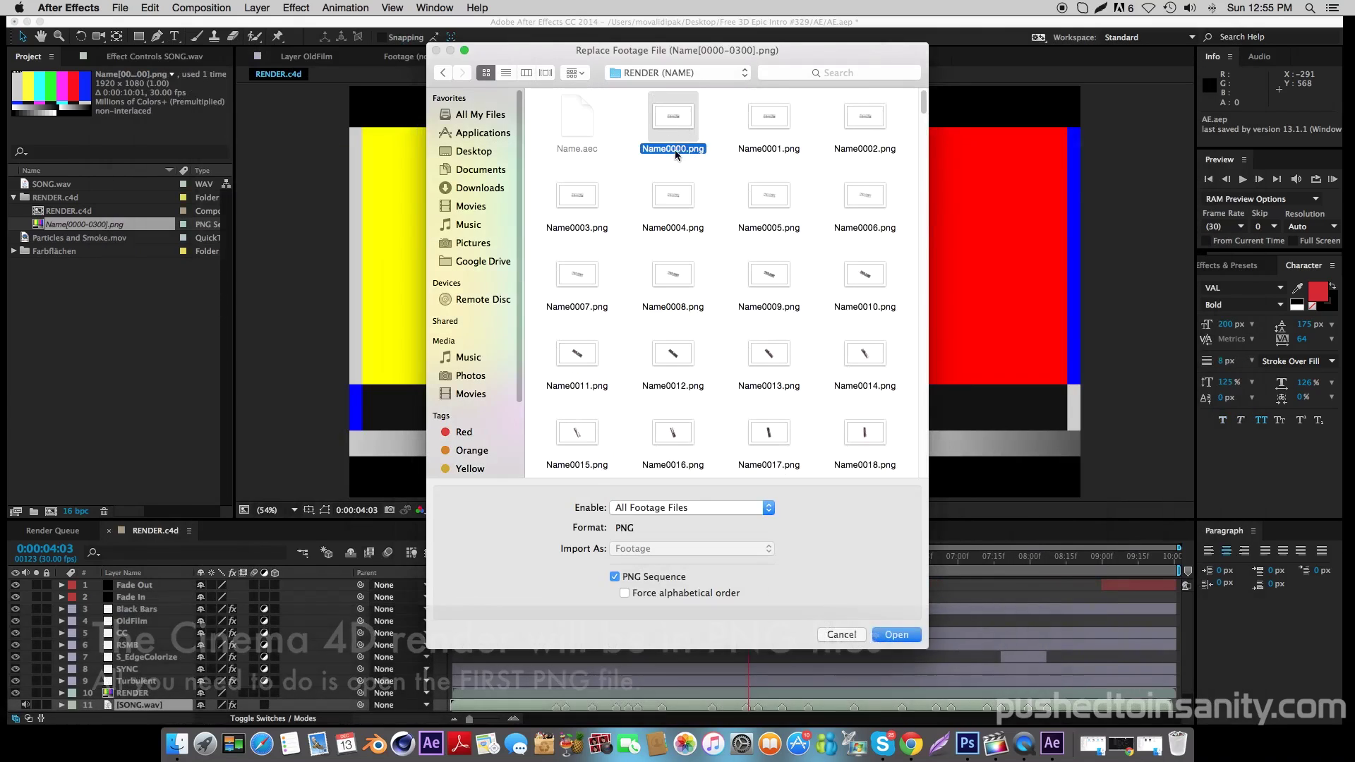
{"action": "left_click", "coordinate": [661, 579]}
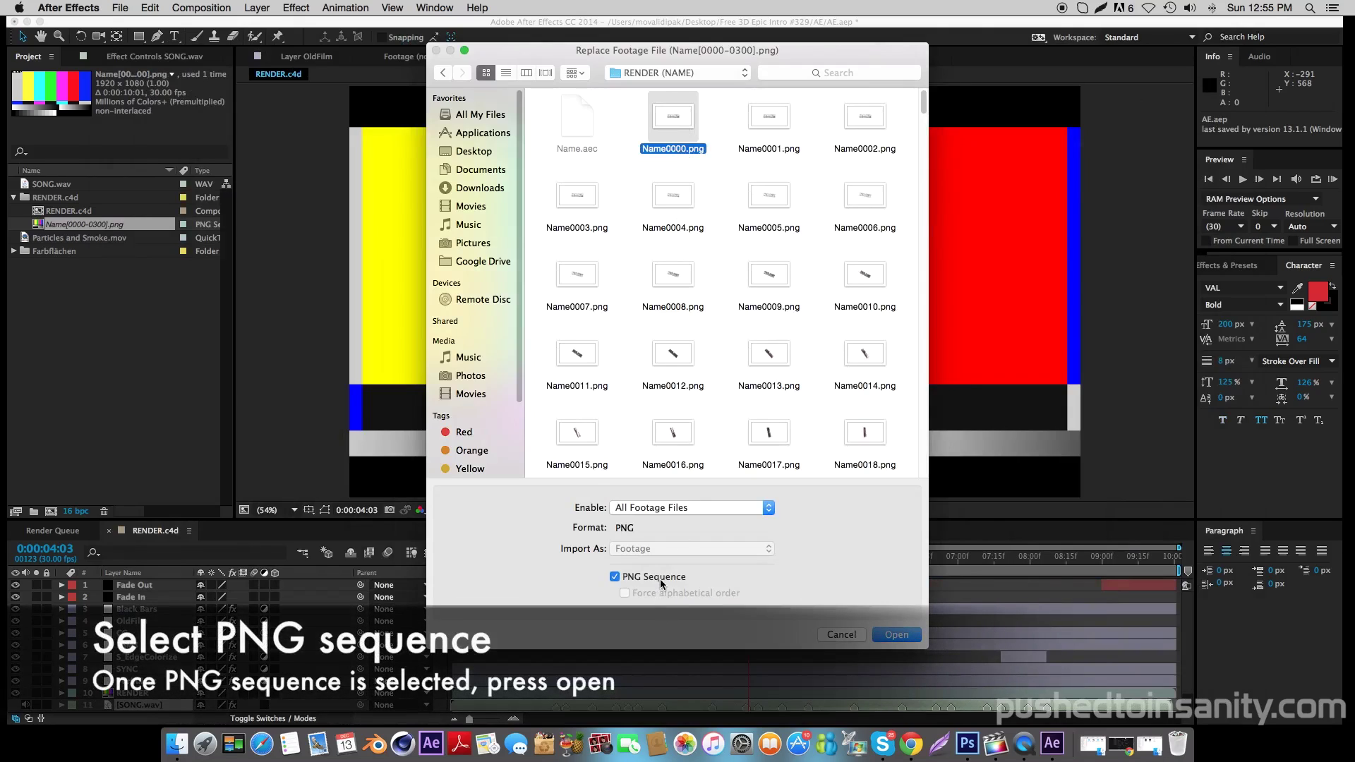
{"action": "left_click", "coordinate": [660, 579]}
{"action": "left_click", "coordinate": [896, 635]}
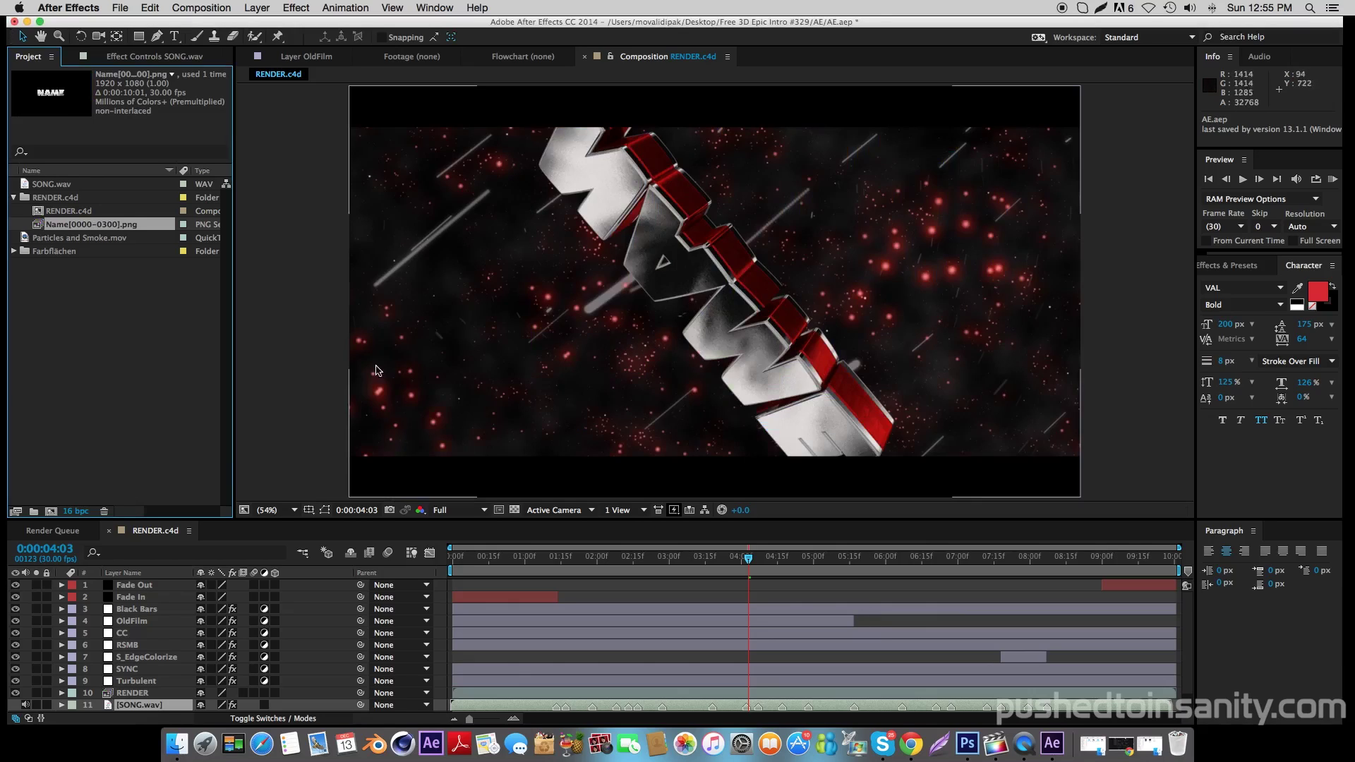
- Hide the old Particles and Smoke layer in the timeline
{"action": "scroll", "coordinate": [102, 681], "scroll_direction": "down", "scroll_amount": 2}
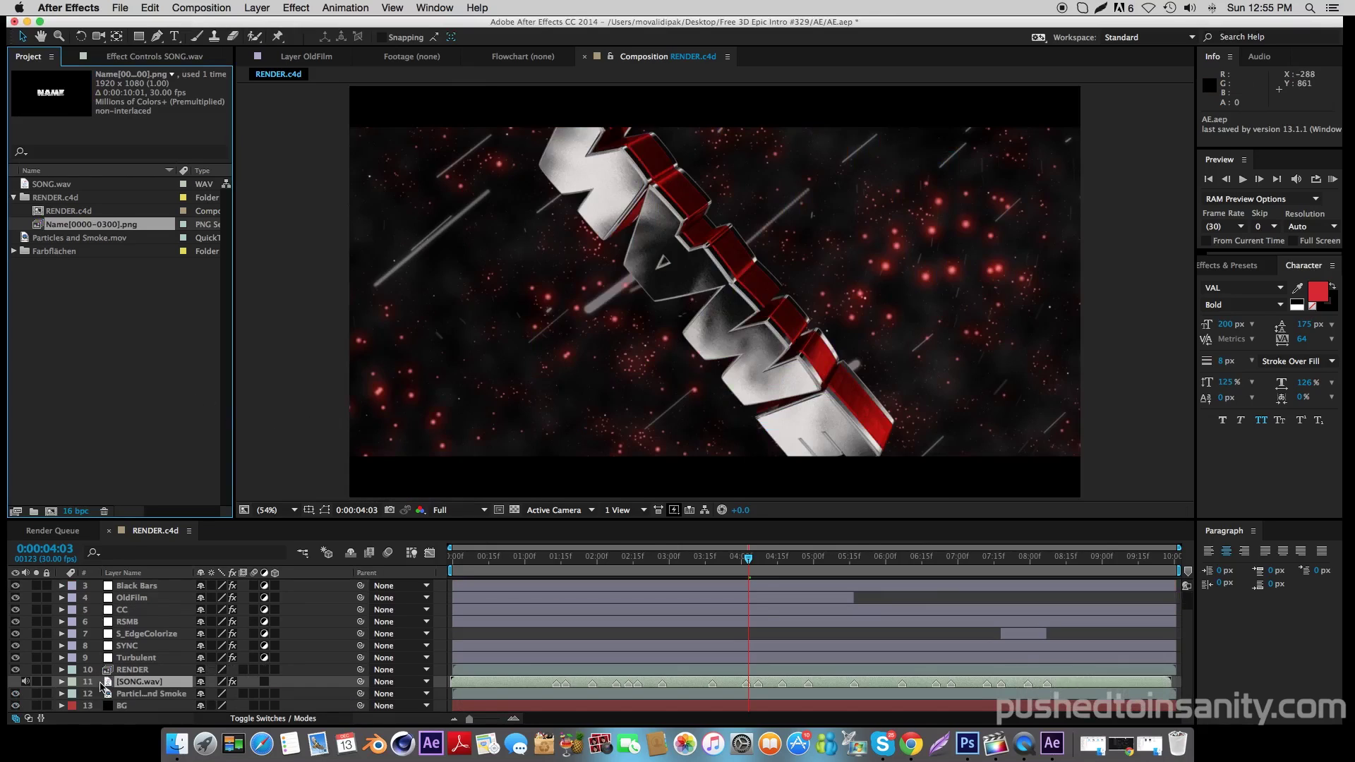
{"action": "left_click", "coordinate": [134, 695]}
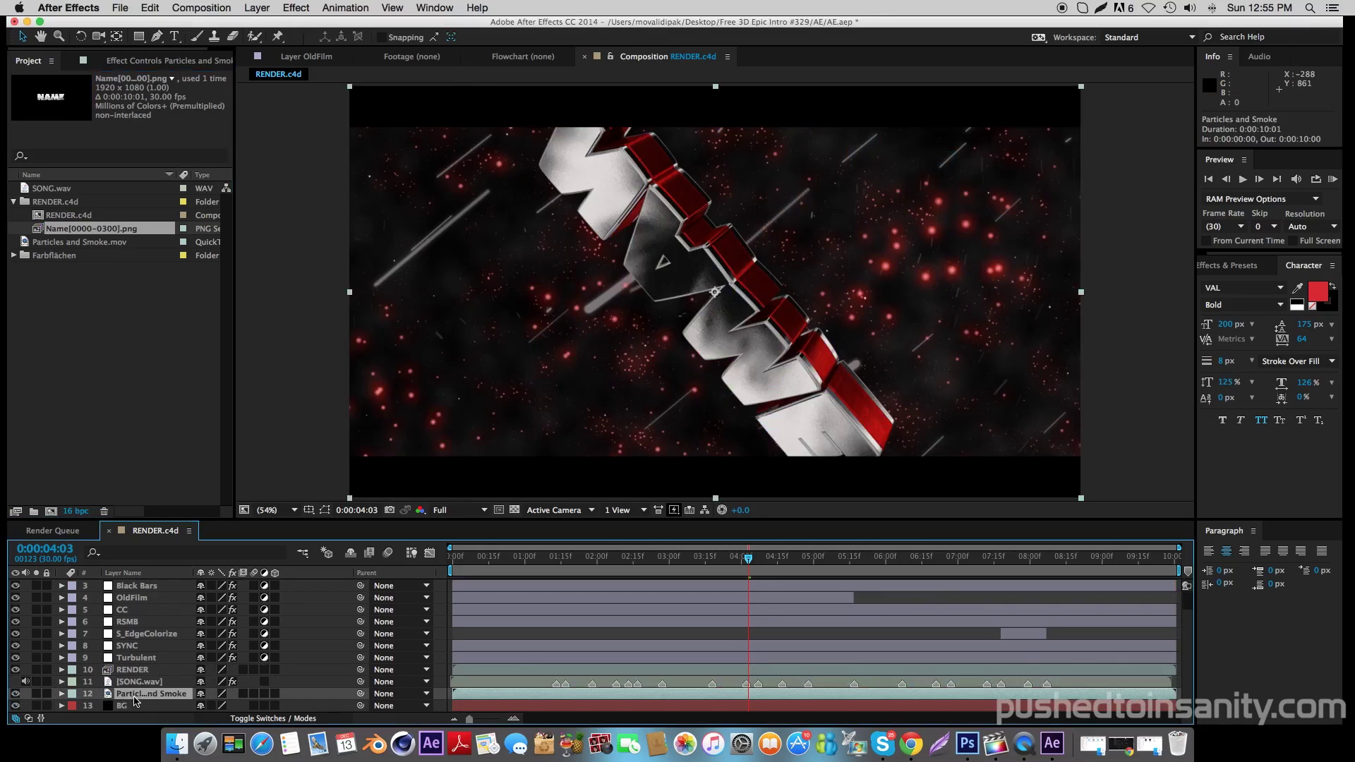
{"action": "left_click", "coordinate": [16, 695]}
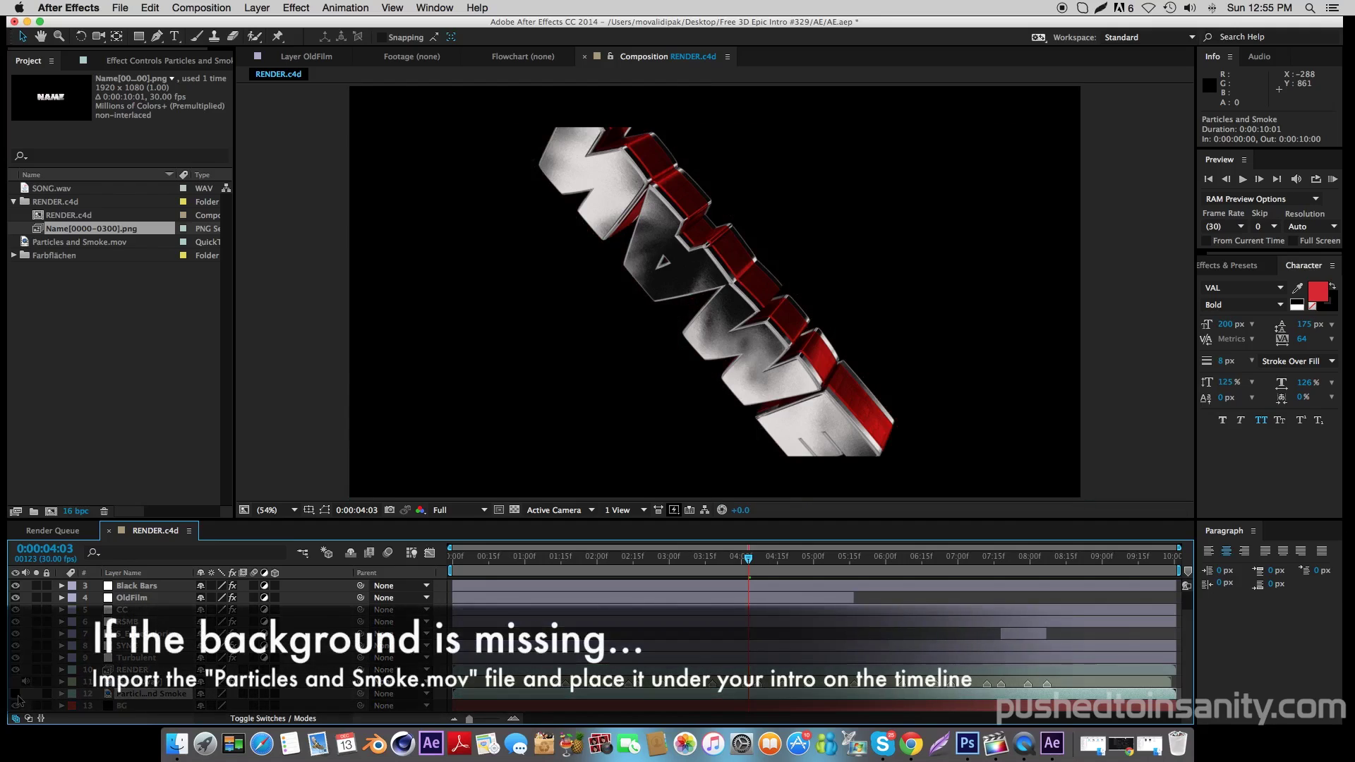
- Import AE/Particles and Smoke.mov and place it in the timeline under the intro layers
{"action": "double_click", "coordinate": [164, 339]}
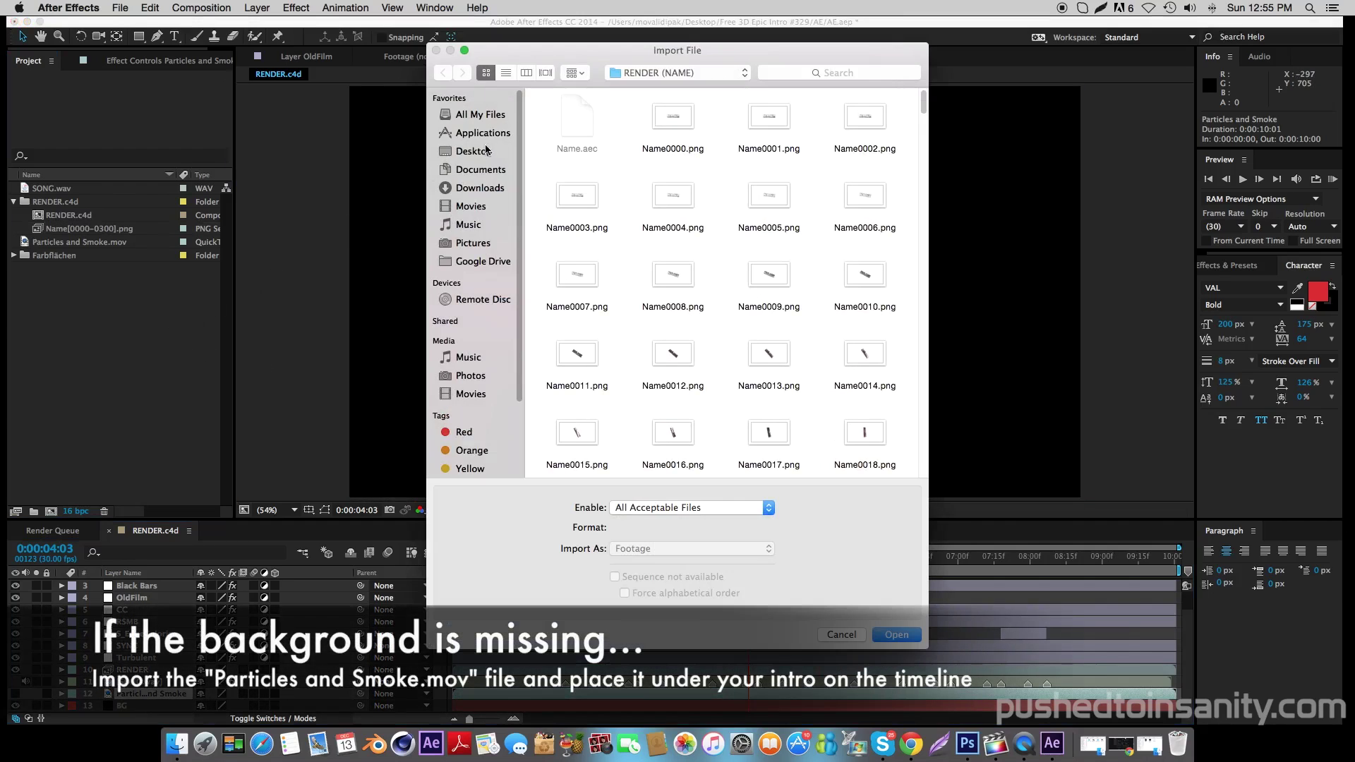
{"action": "left_click", "coordinate": [486, 150]}
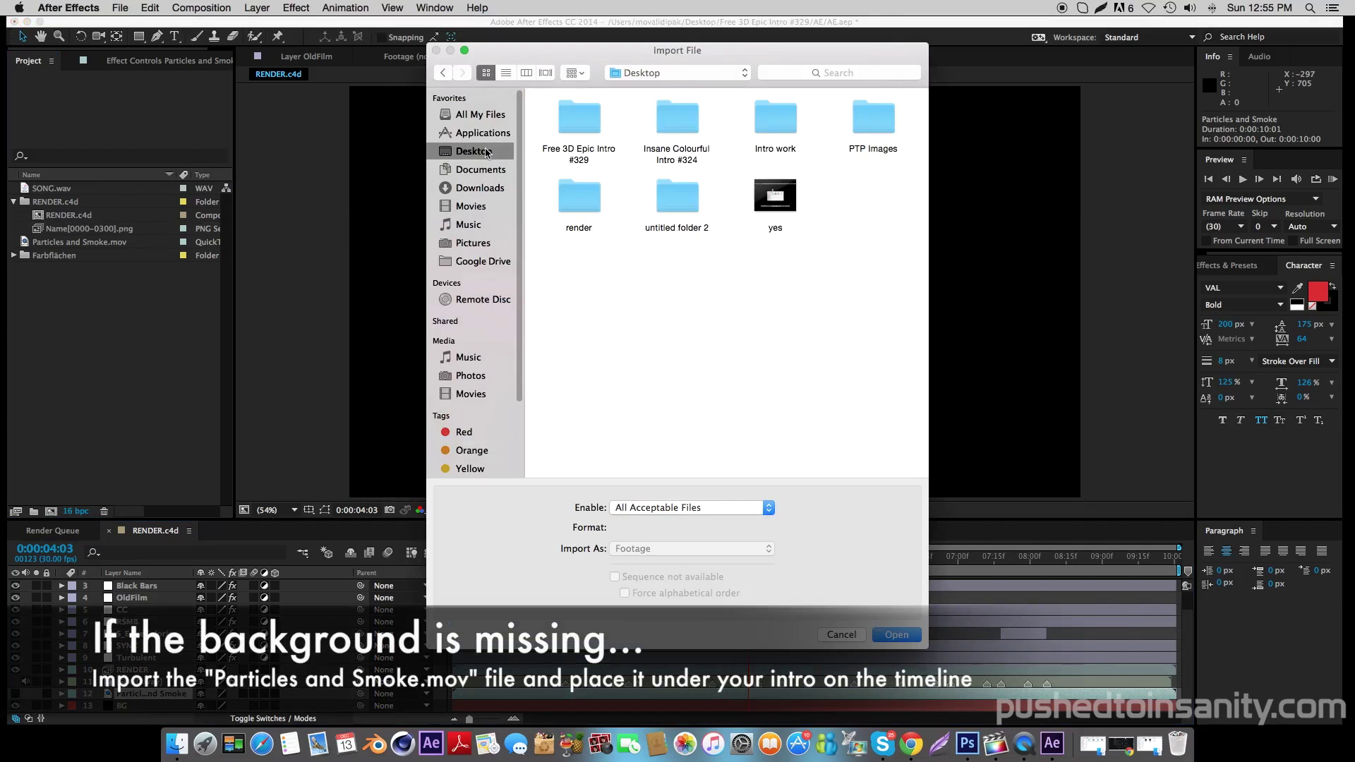
{"action": "double_click", "coordinate": [586, 120]}
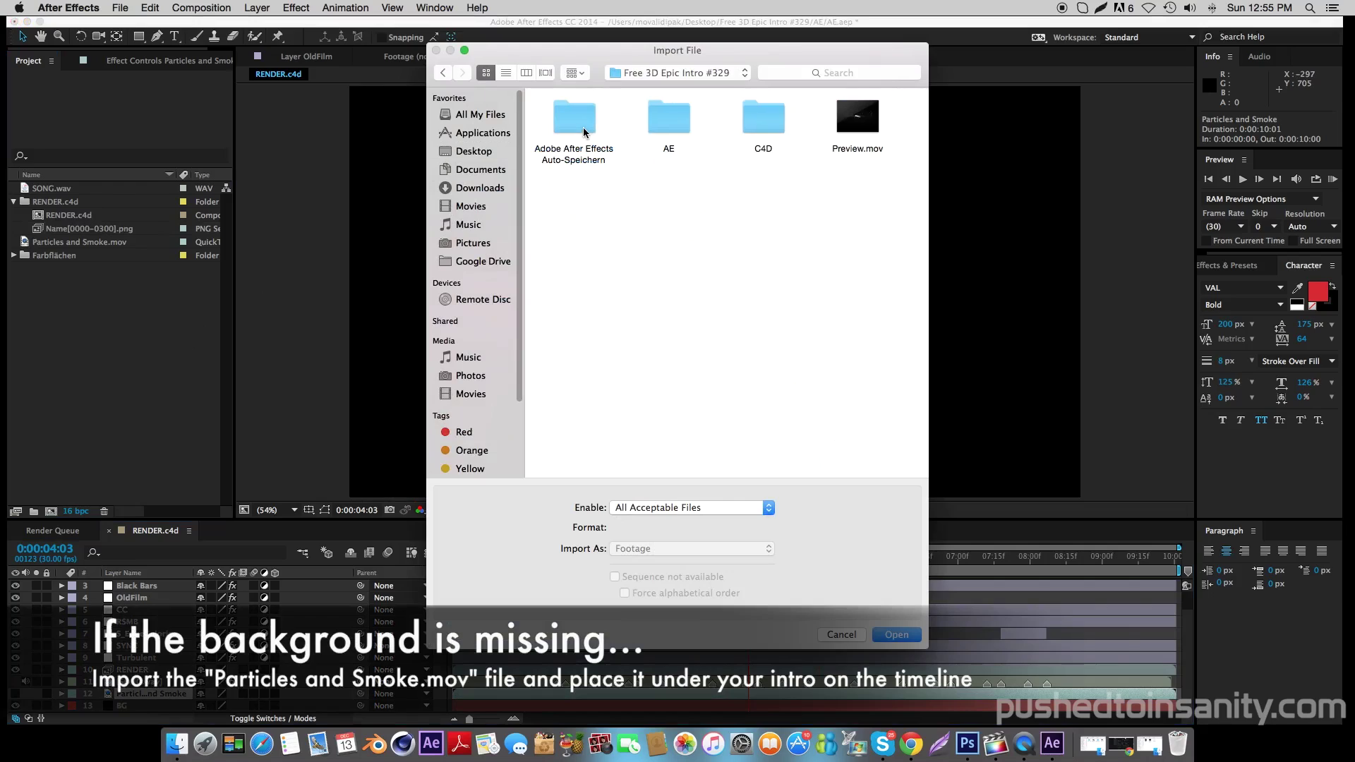
{"action": "double_click", "coordinate": [663, 124]}
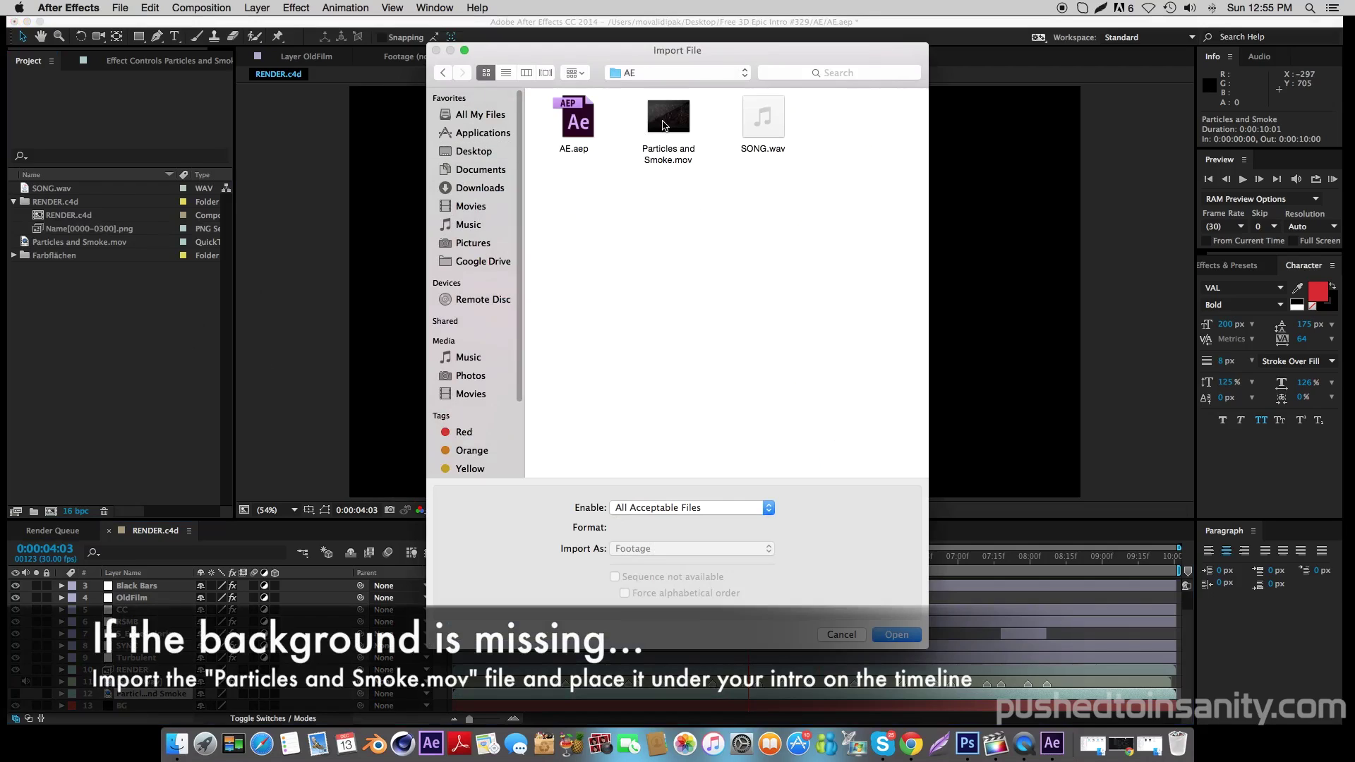
{"action": "left_click", "coordinate": [688, 127]}
{"action": "left_click", "coordinate": [896, 635]}
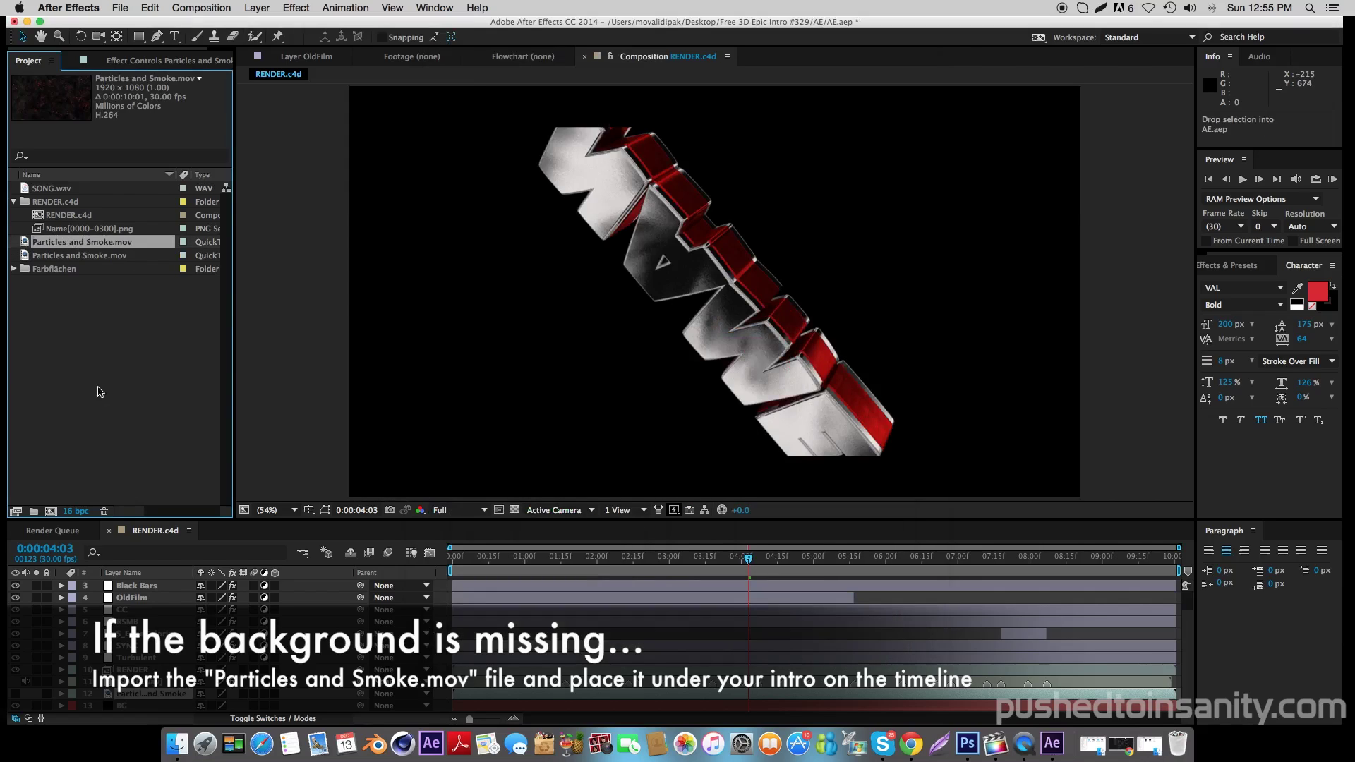
{"action": "left_click_drag", "start_coordinate": [75, 245], "coordinate": [129, 693]}
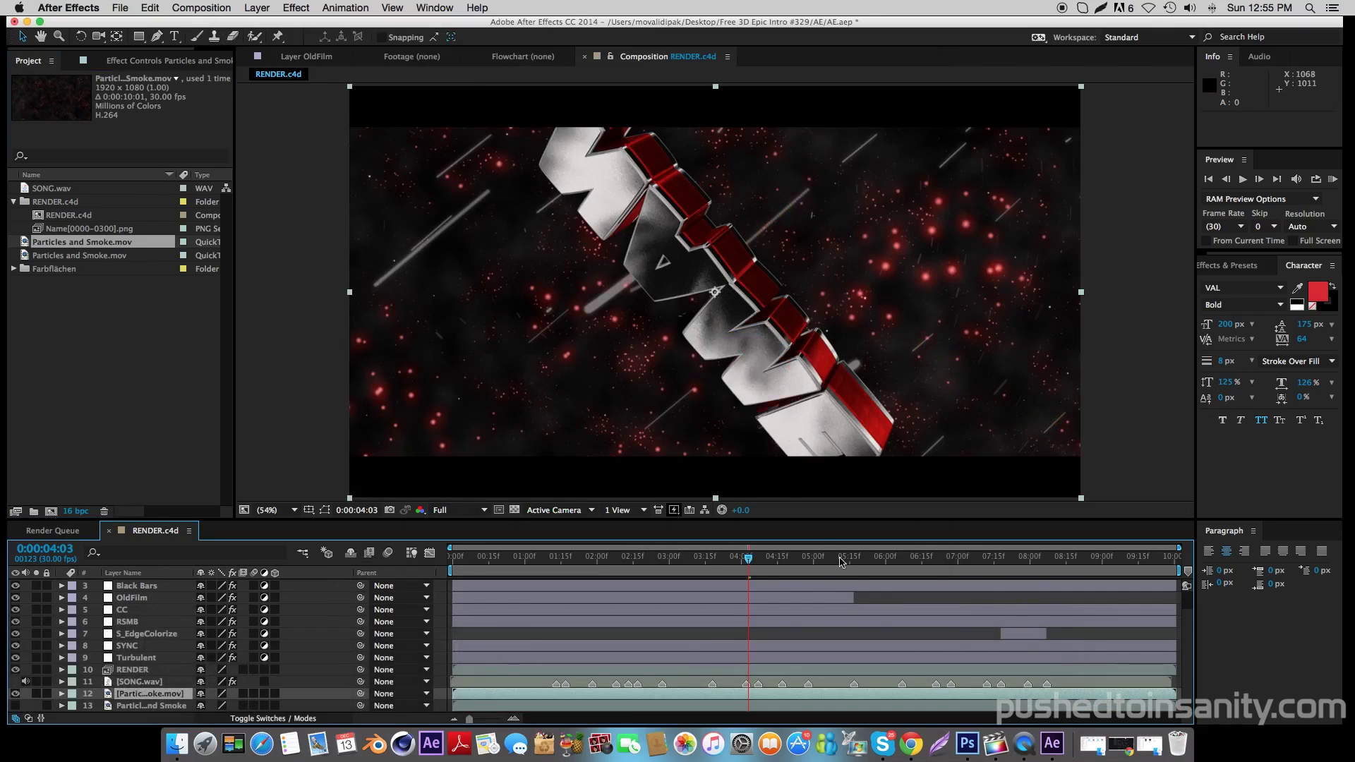
- Preview the composite at 0:00:07:16, add RENDER.c4d to the render queue and render it
{"action": "left_click", "coordinate": [932, 580]}
{"action": "left_click", "coordinate": [996, 569]}
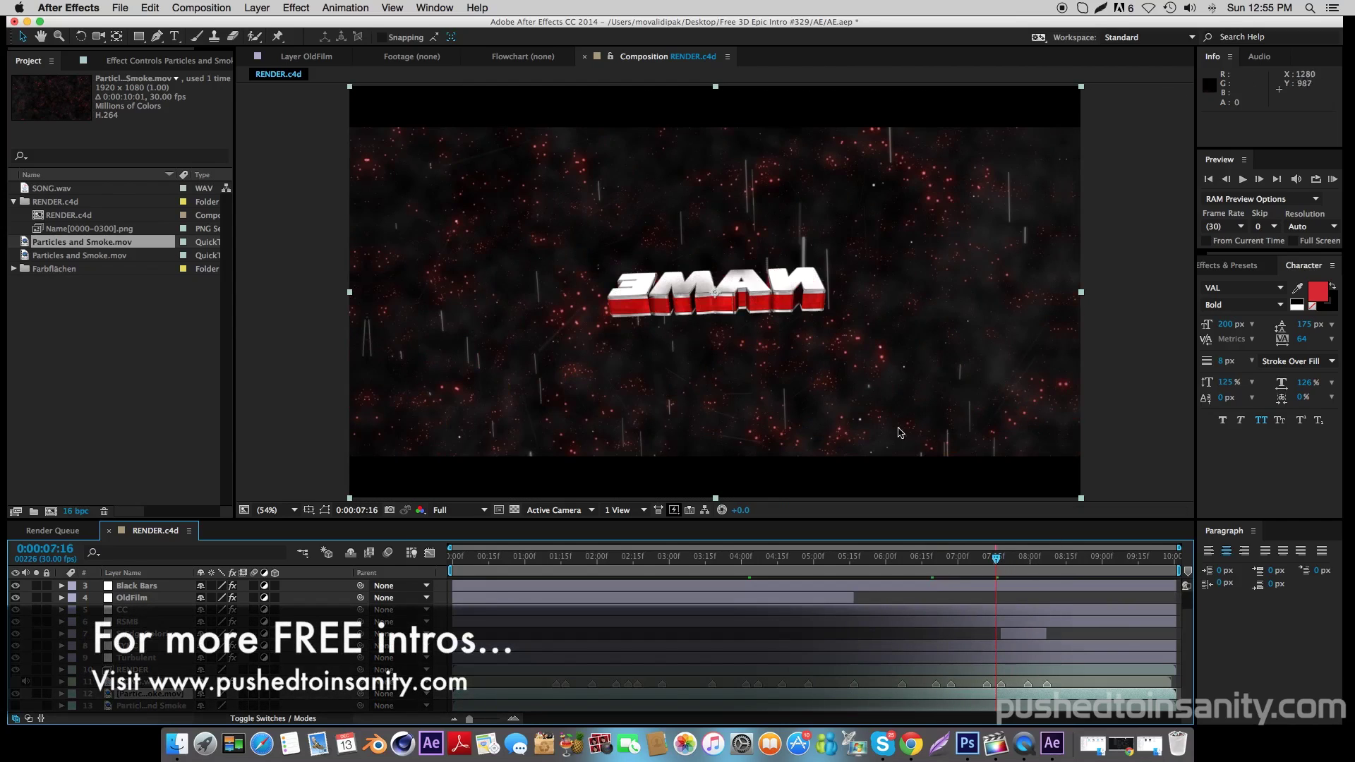
{"action": "left_click", "coordinate": [205, 7]}
{"action": "left_click", "coordinate": [271, 126]}
{"action": "left_click", "coordinate": [1153, 572]}
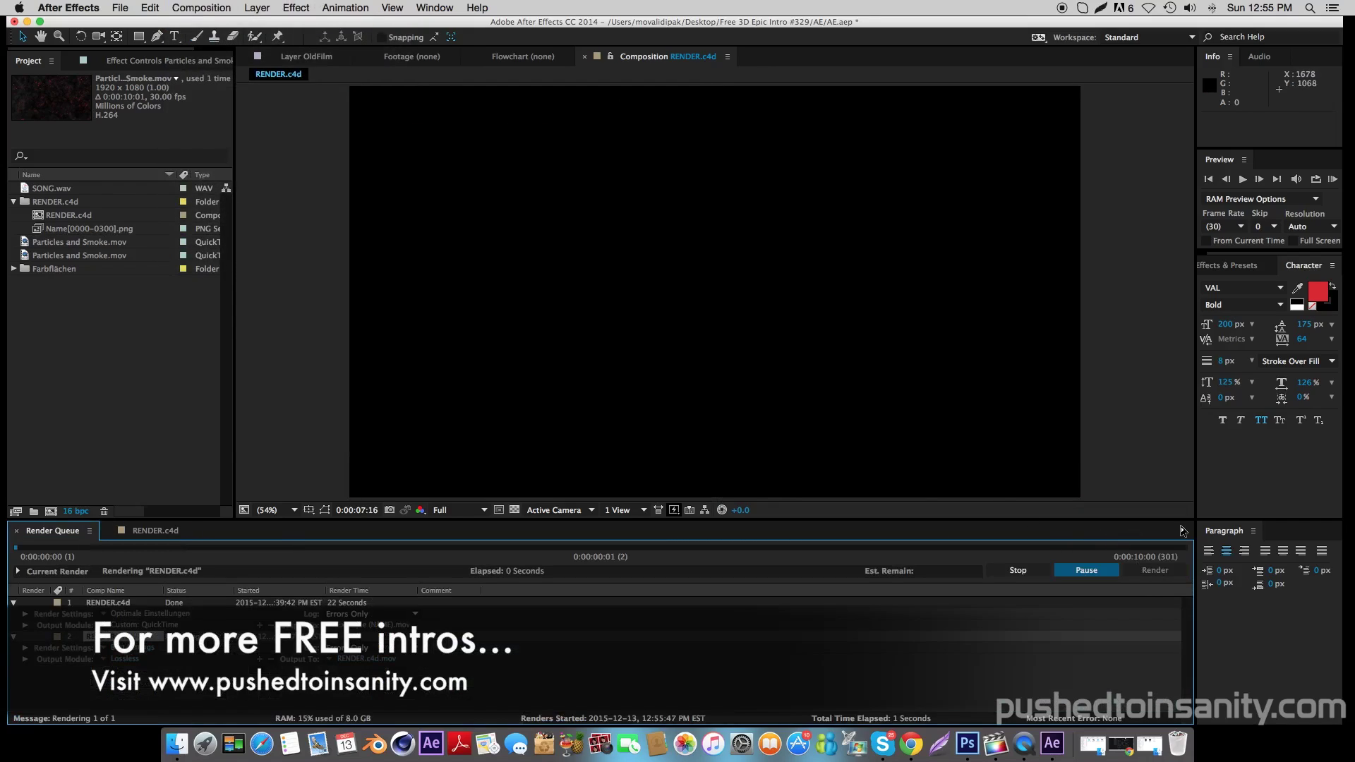